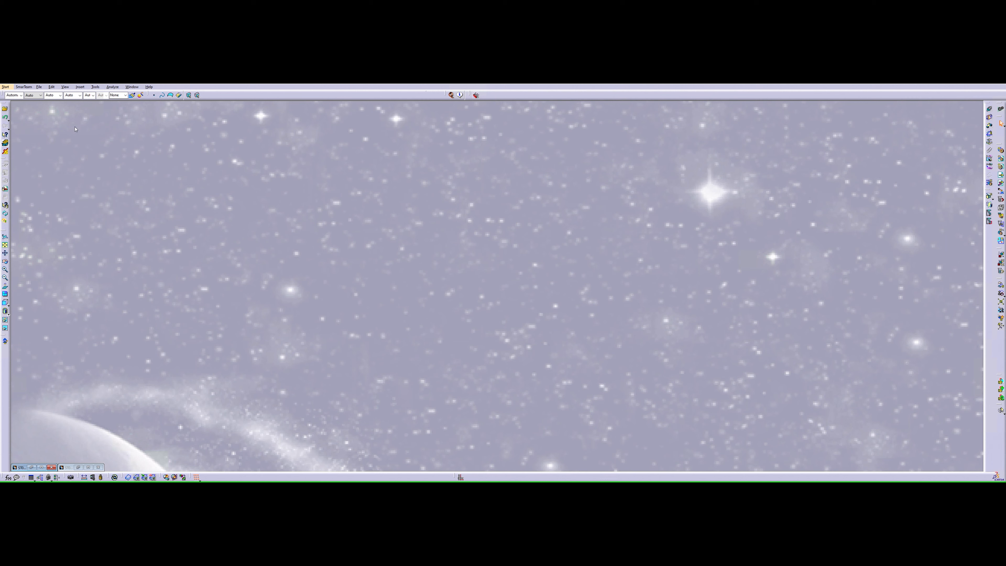
Create a new Part document and switch to the Generative Shape Design workbench
{"action": "left_click", "coordinate": [39, 87]}
{"action": "left_click", "coordinate": [50, 95]}
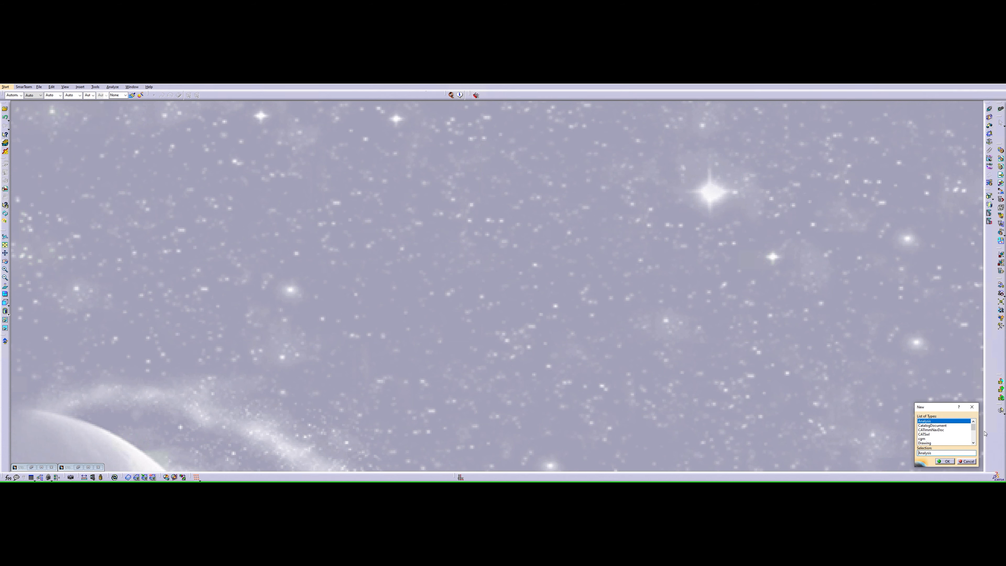
{"action": "left_click_drag", "start_coordinate": [974, 428], "coordinate": [974, 437]}
{"action": "left_click", "coordinate": [927, 430]}
{"action": "left_click_drag", "start_coordinate": [928, 456], "coordinate": [900, 454]}
{"action": "left_click", "coordinate": [921, 453]}
{"action": "left_click", "coordinate": [951, 462]}
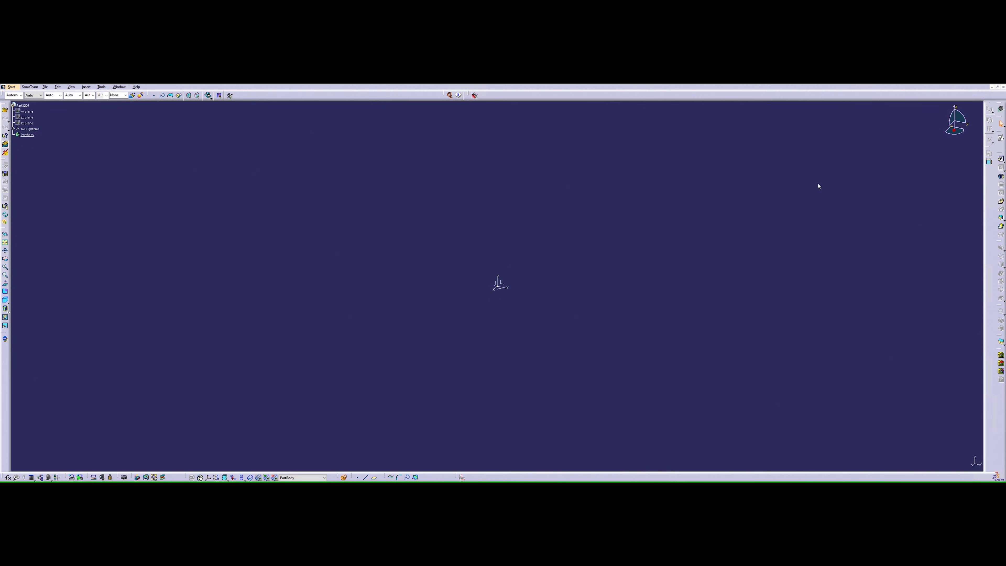
{"action": "left_click", "coordinate": [1001, 109]}
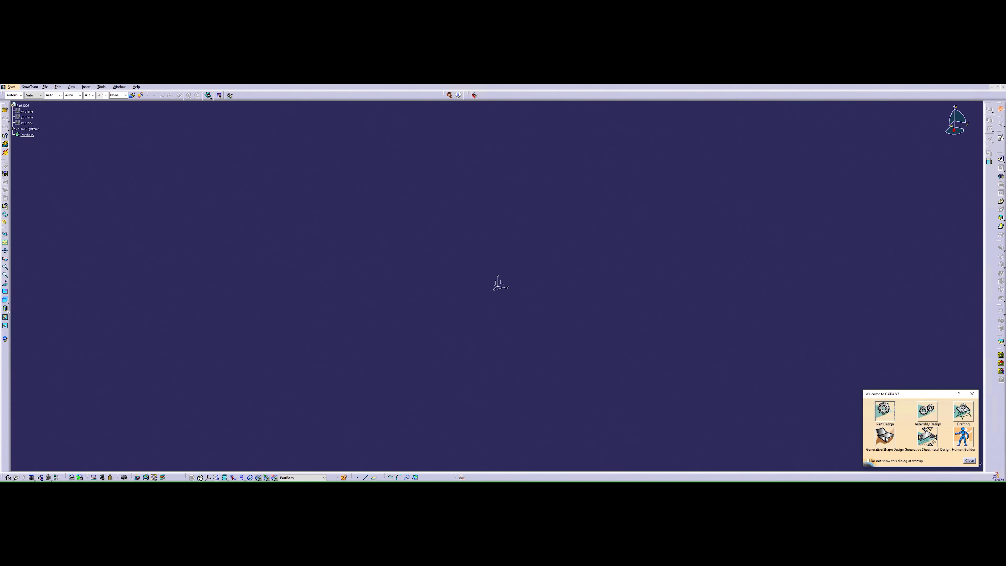
{"action": "left_click", "coordinate": [884, 436]}
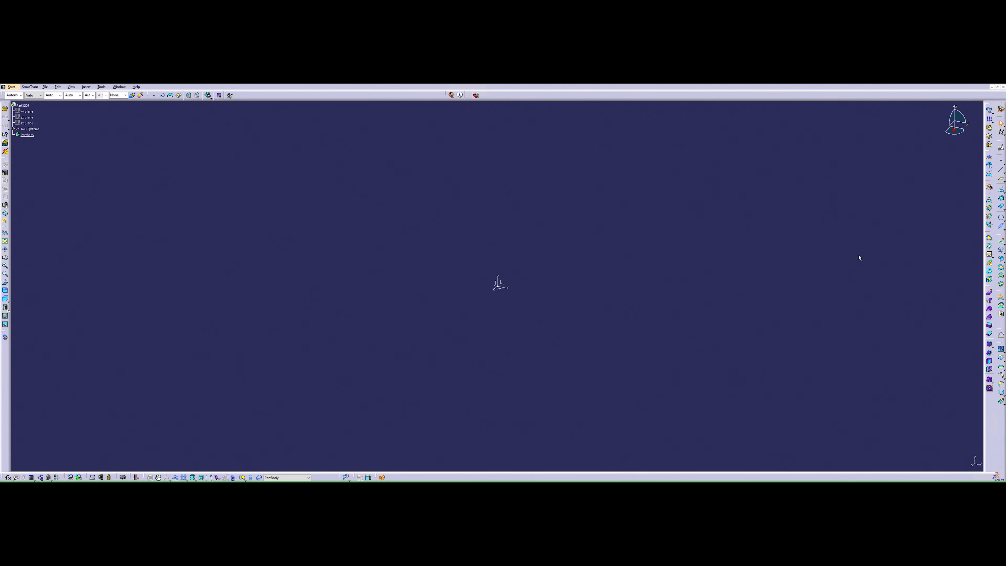
Start a helix curve with a constant pitch of 50 mm and 10 revolutions
{"action": "left_click", "coordinate": [1004, 229]}
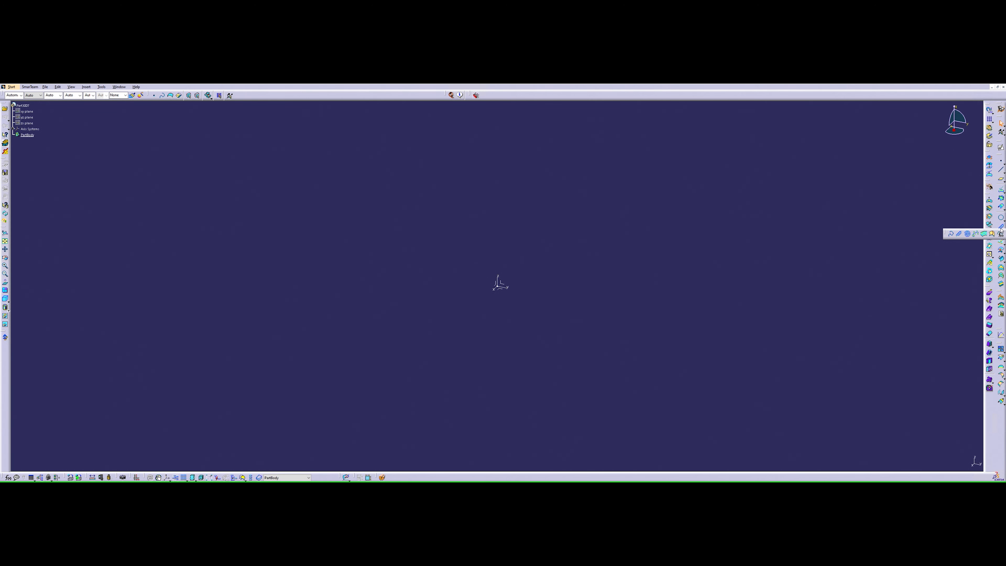
{"action": "left_click", "coordinate": [960, 234]}
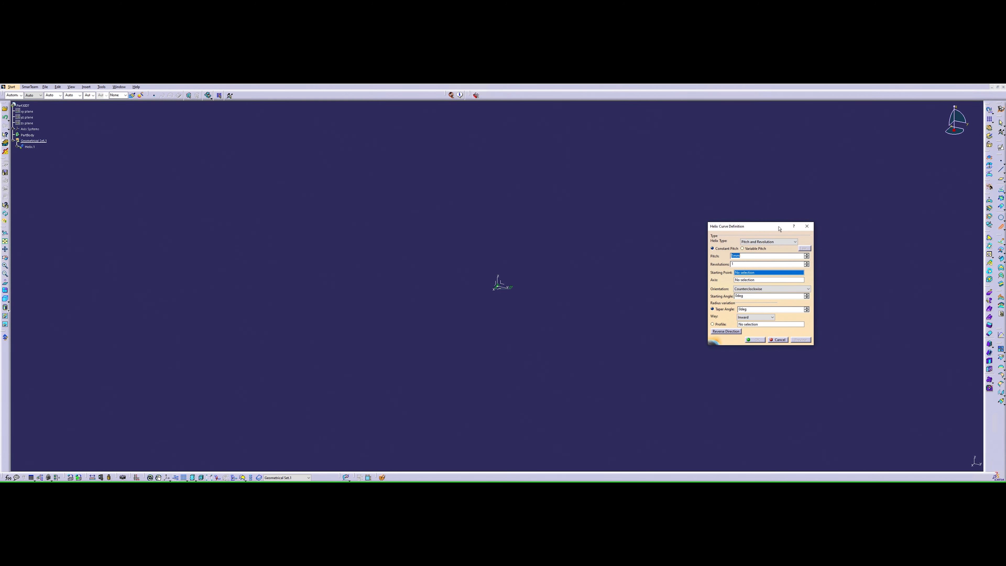
{"action": "left_click_drag", "start_coordinate": [770, 227], "coordinate": [803, 235]}
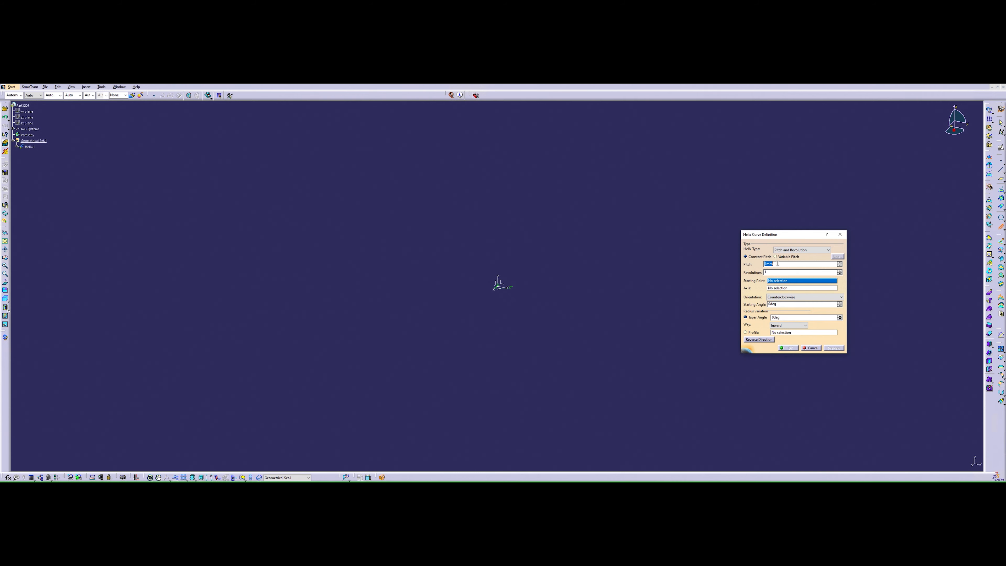
{"action": "left_click_drag", "start_coordinate": [781, 236], "coordinate": [786, 230]}
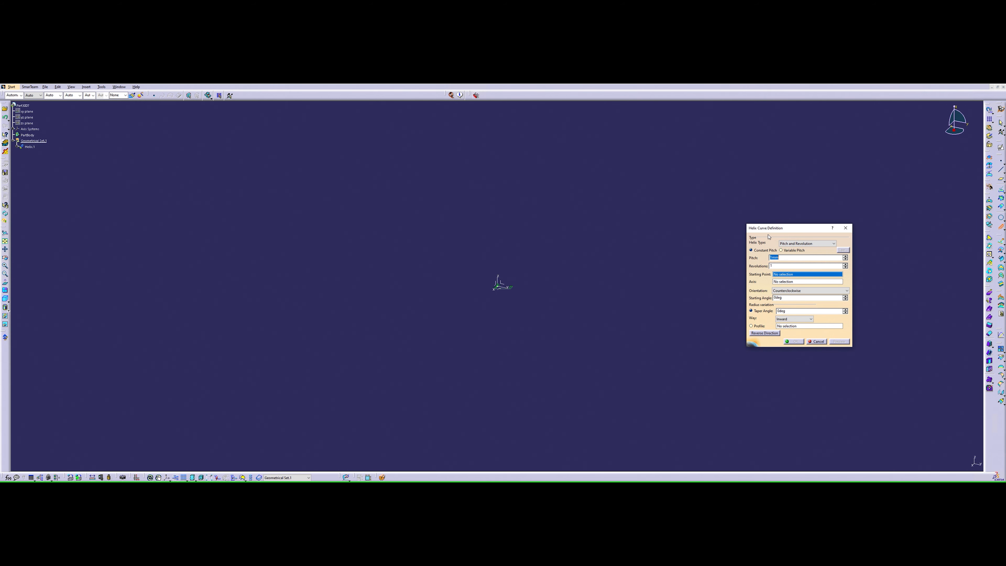
{"action": "type", "text": "5"}
Create the helix's starting point by coordinates, with Y set to 50 mm and X and Z left at 0
{"action": "right_click", "coordinate": [793, 276]}
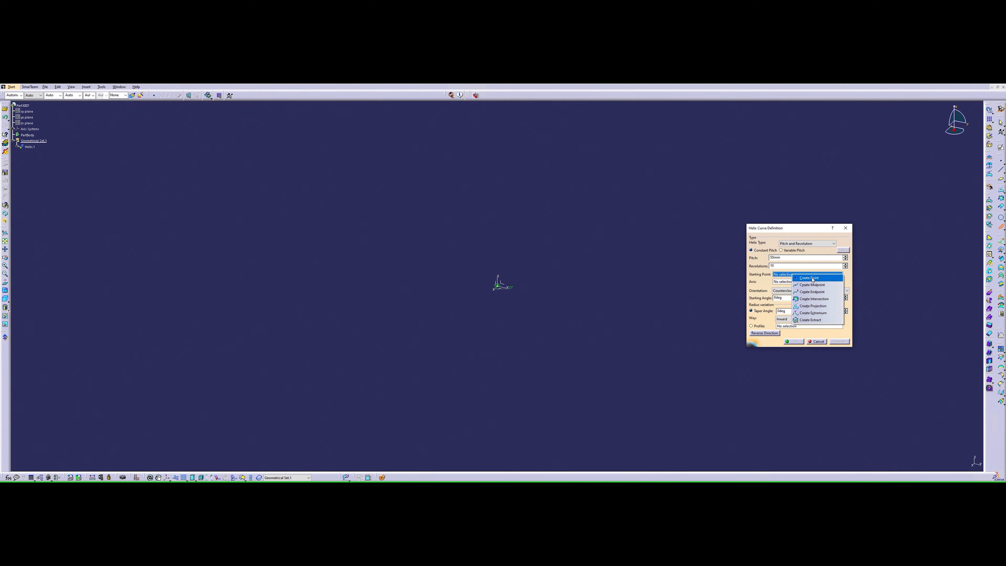
{"action": "left_click", "coordinate": [810, 277]}
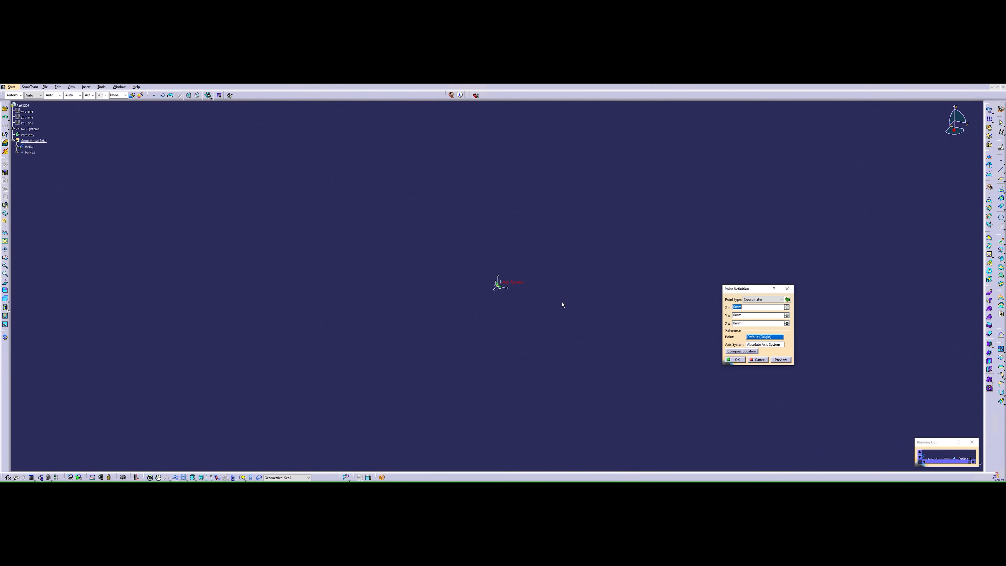
{"action": "key", "text": "Tab"}
{"action": "type", "text": "50"}
{"action": "left_click", "coordinate": [780, 360]}
{"action": "left_click", "coordinate": [738, 360]}
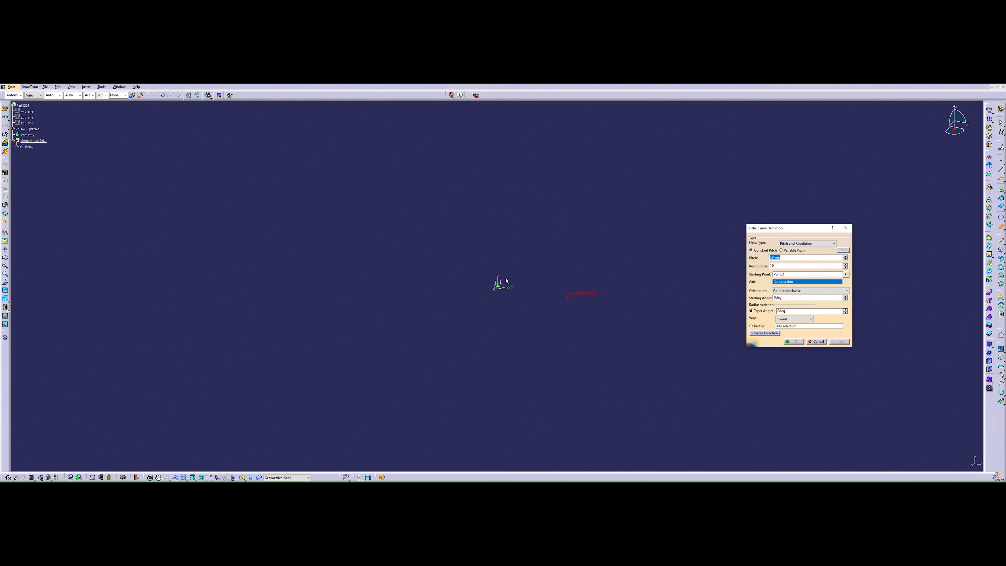
Assign the Z axis as the helix's axis
{"action": "middle_click_drag", "start_coordinate": [560, 258], "coordinate": [548, 318]}
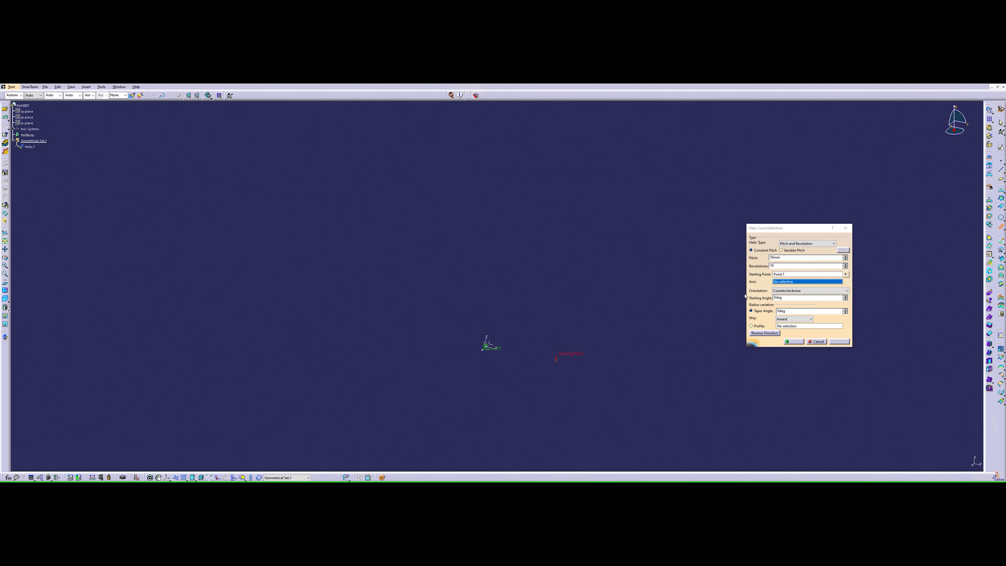
{"action": "left_click", "coordinate": [487, 342]}
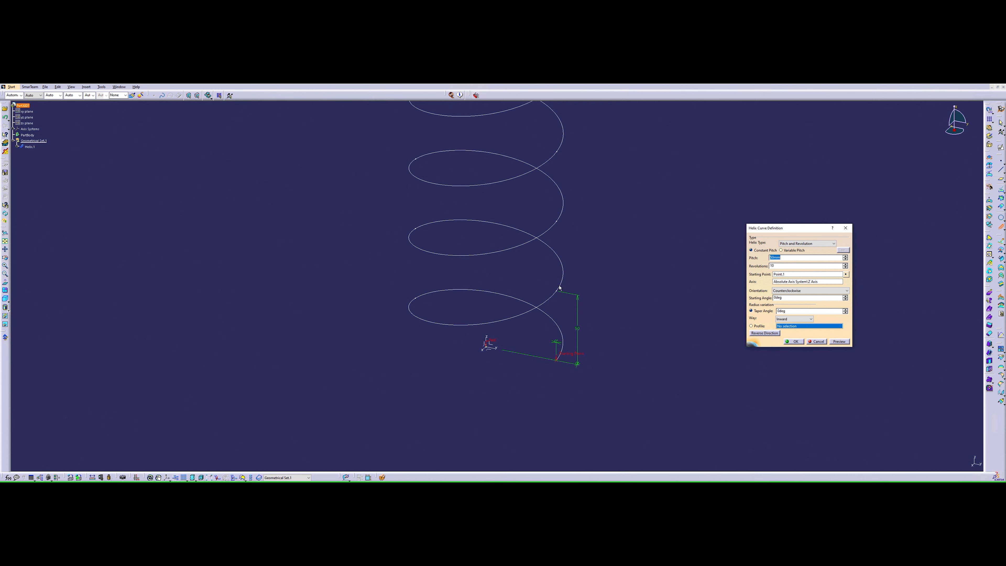
{"action": "left_click", "coordinate": [791, 281]}
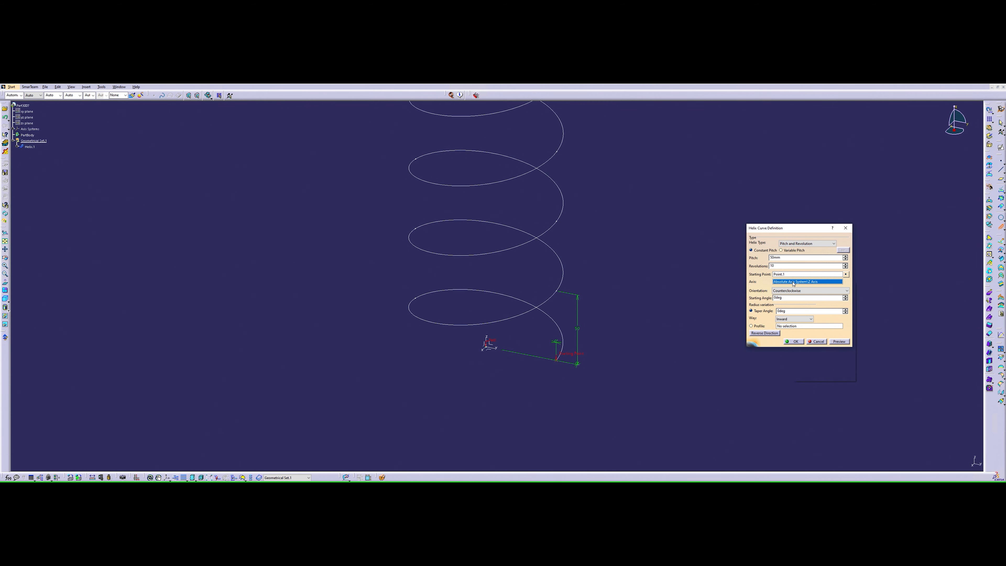
{"action": "right_click", "coordinate": [793, 282]}
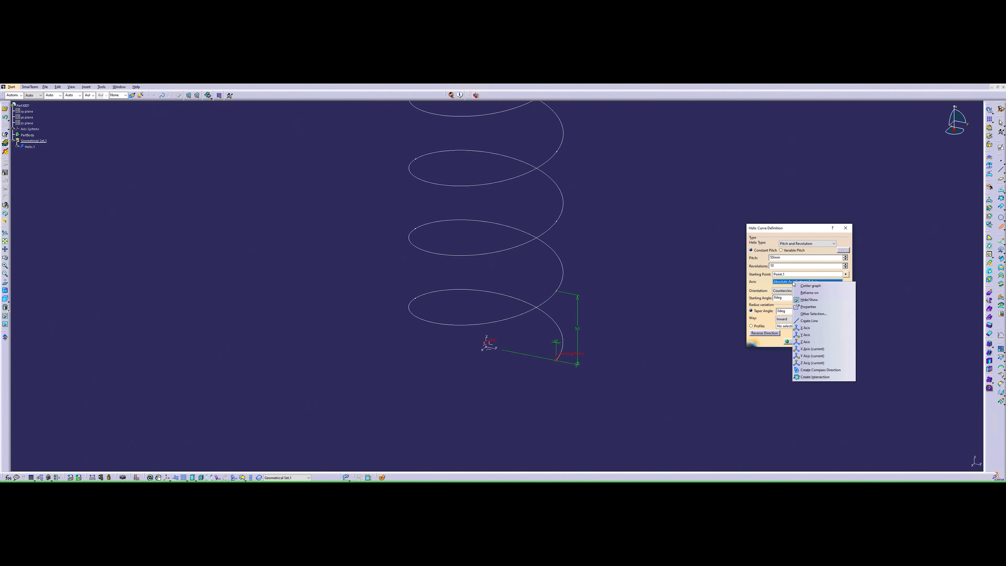
{"action": "left_click", "coordinate": [810, 342]}
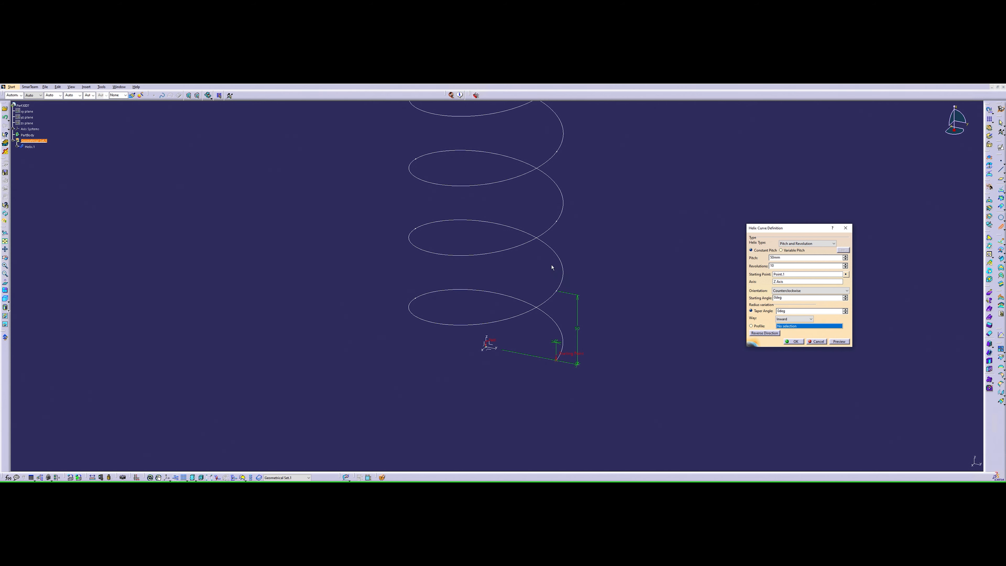
Try the Clockwise orientation for the helix and return it to Counterclockwise
{"action": "middle_click_drag", "start_coordinate": [548, 255], "coordinate": [545, 313], "text": "ctrl"}
{"action": "middle_click_drag", "start_coordinate": [530, 238], "coordinate": [533, 310]}
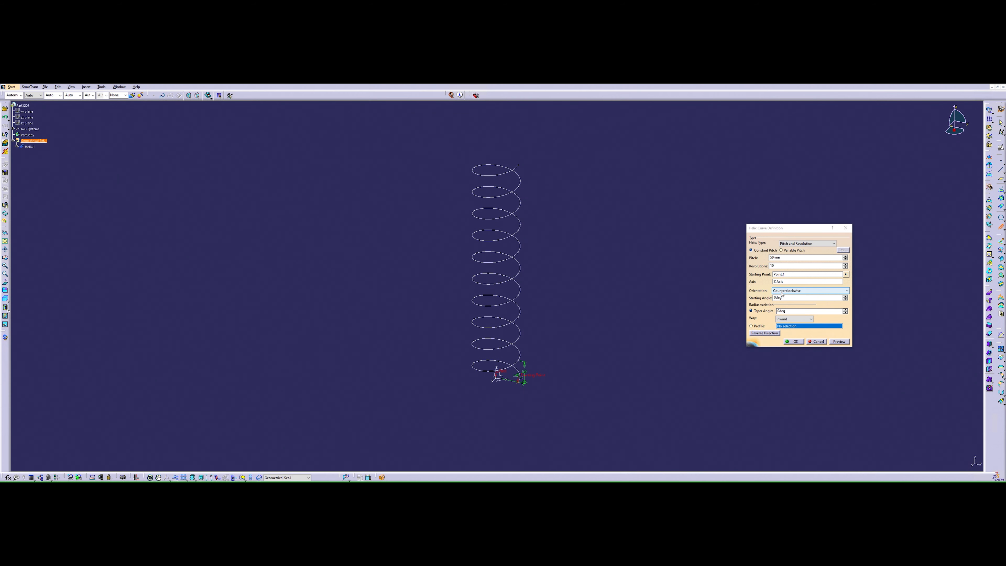
{"action": "left_click", "coordinate": [813, 293]}
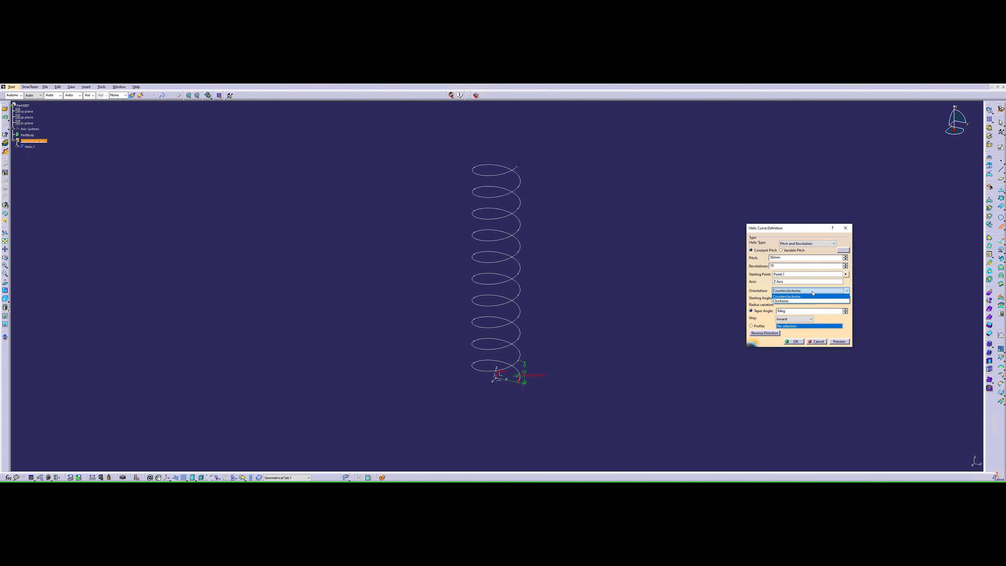
{"action": "left_click", "coordinate": [793, 301]}
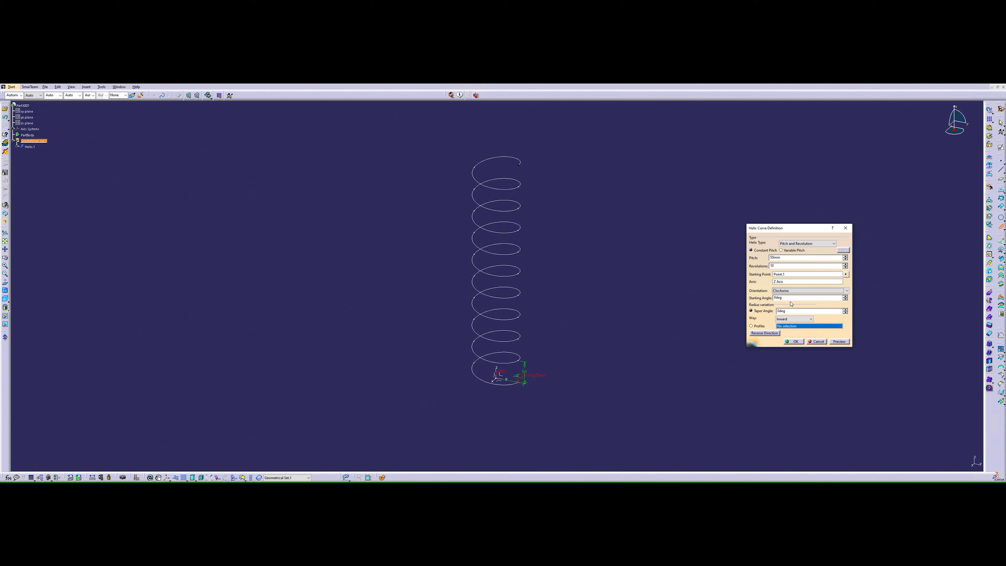
{"action": "left_click", "coordinate": [792, 293]}
{"action": "left_click", "coordinate": [794, 296]}
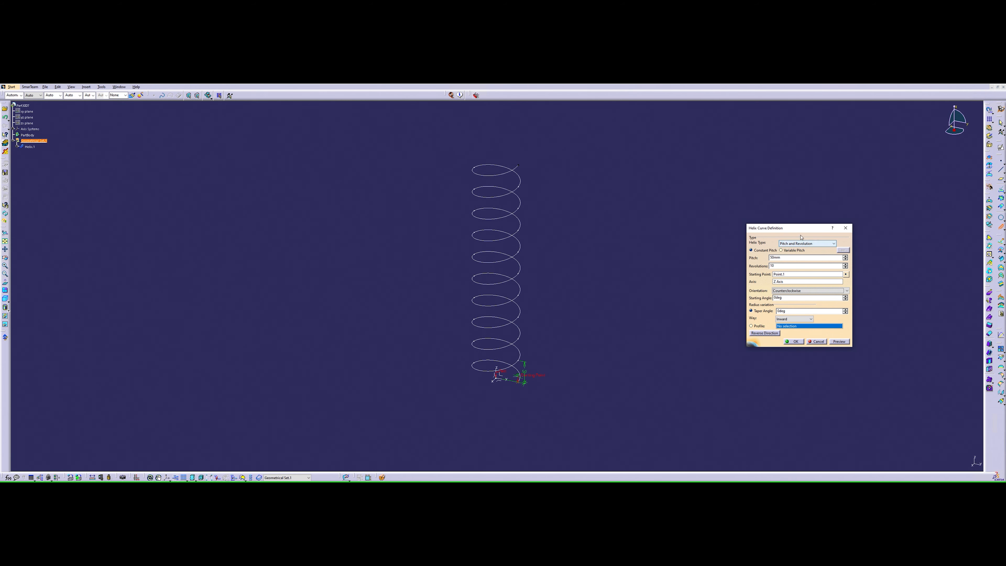
Try other starting angles for the helix, including 90 degrees, and return the angle to 0
{"action": "left_click_drag", "start_coordinate": [801, 228], "coordinate": [792, 212]}
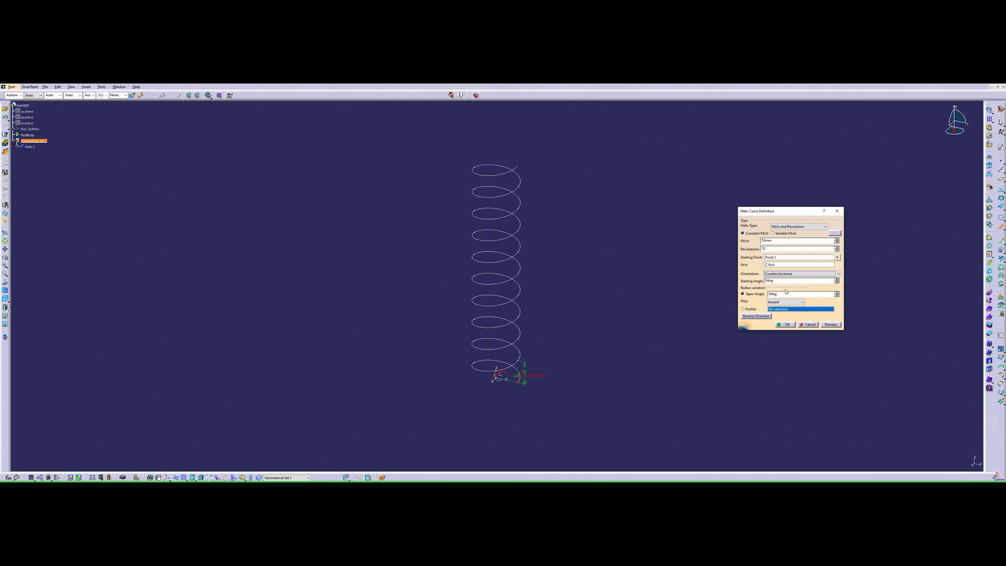
{"action": "left_click", "coordinate": [836, 279]}
{"action": "left_click", "coordinate": [837, 279]}
{"action": "left_click", "coordinate": [837, 280]}
{"action": "left_click_drag", "start_coordinate": [795, 282], "coordinate": [757, 283]}
{"action": "type", "text": "90"}
{"action": "left_click_drag", "start_coordinate": [779, 281], "coordinate": [745, 281]}
{"action": "type", "text": "0"}
{"action": "key", "text": "Tab"}
Try the way options for the helix's radius variation and look through the choices for creating a profile
{"action": "left_click", "coordinate": [793, 302]}
{"action": "left_click", "coordinate": [781, 312]}
{"action": "left_click", "coordinate": [830, 326]}
{"action": "left_click", "coordinate": [790, 302]}
{"action": "left_click", "coordinate": [781, 314]}
{"action": "right_click", "coordinate": [795, 311]}
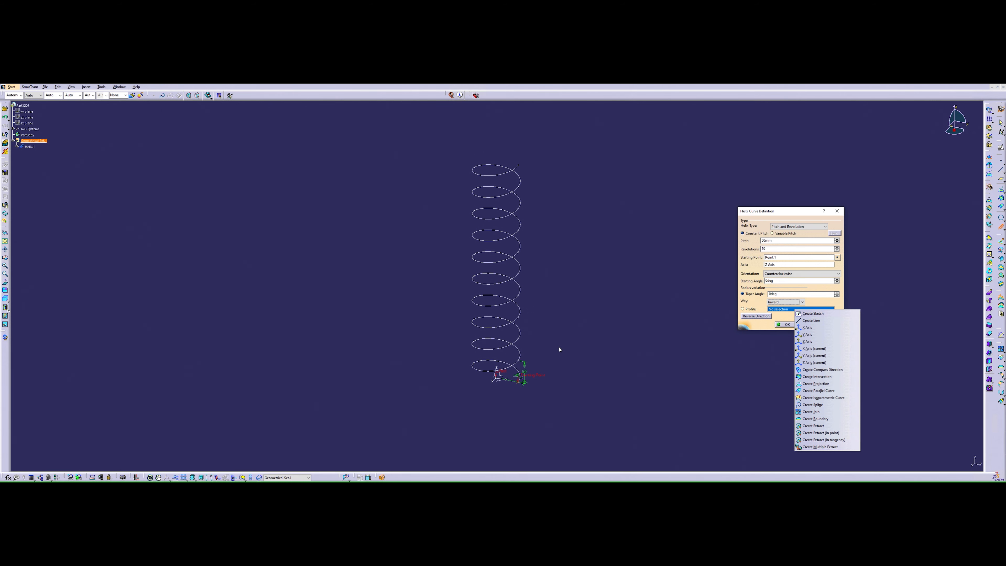
{"action": "left_click", "coordinate": [753, 327]}
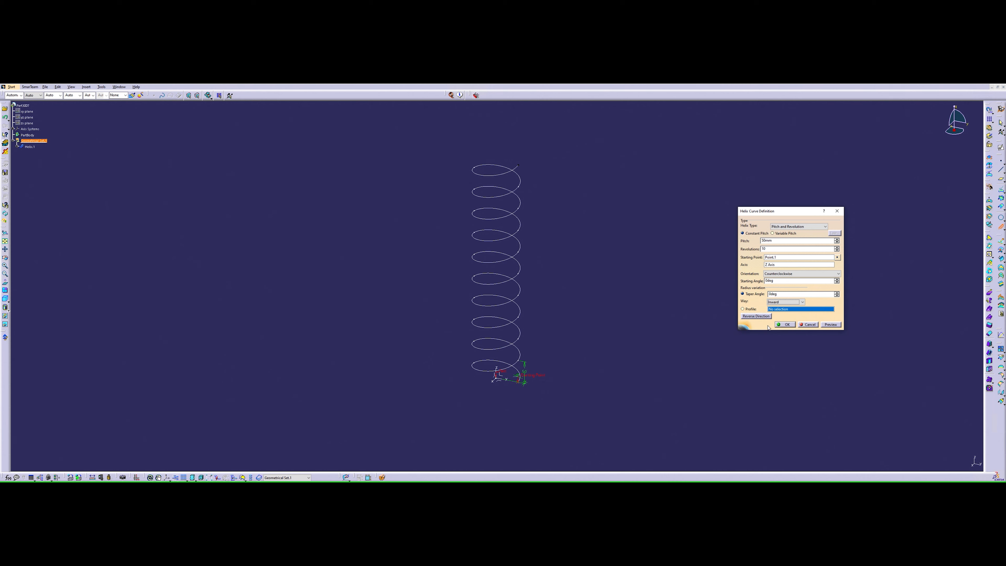
Preview the helix, try reversing its direction and restore the original direction
{"action": "left_click", "coordinate": [832, 325]}
{"action": "left_click", "coordinate": [757, 316]}
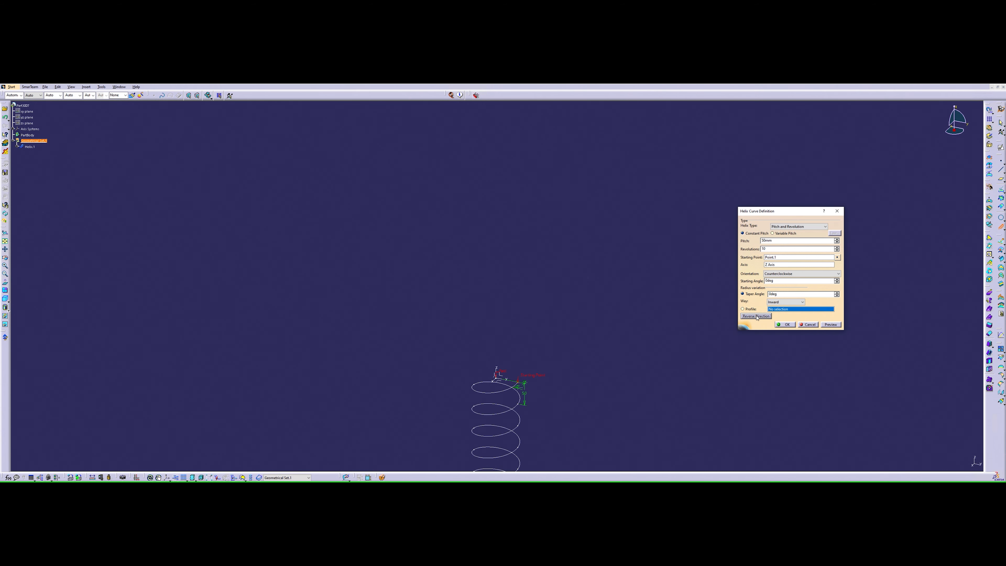
{"action": "left_click", "coordinate": [756, 316]}
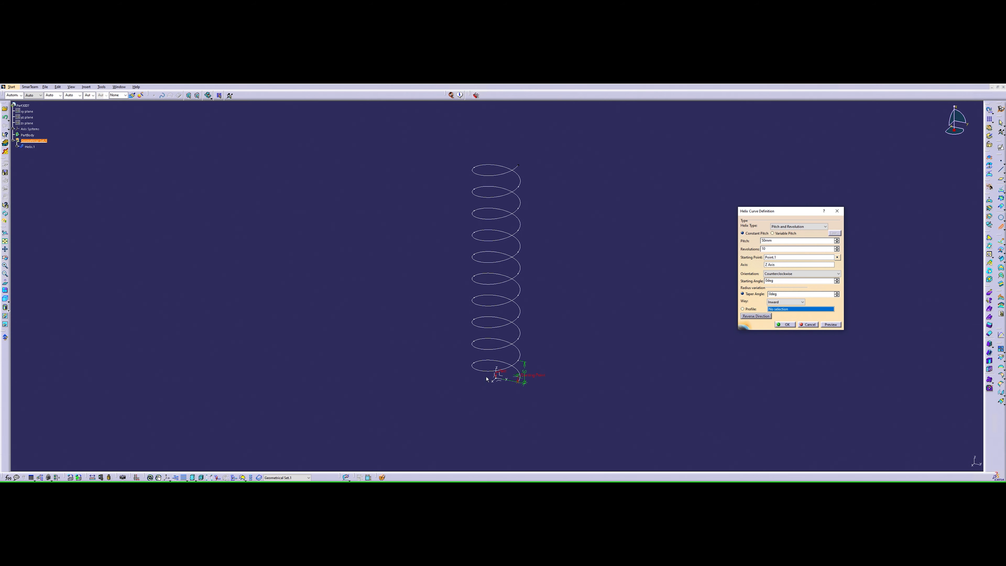
Finish the helix curve with the current definition settings
{"action": "middle_click_drag", "start_coordinate": [514, 378], "coordinate": [519, 345]}
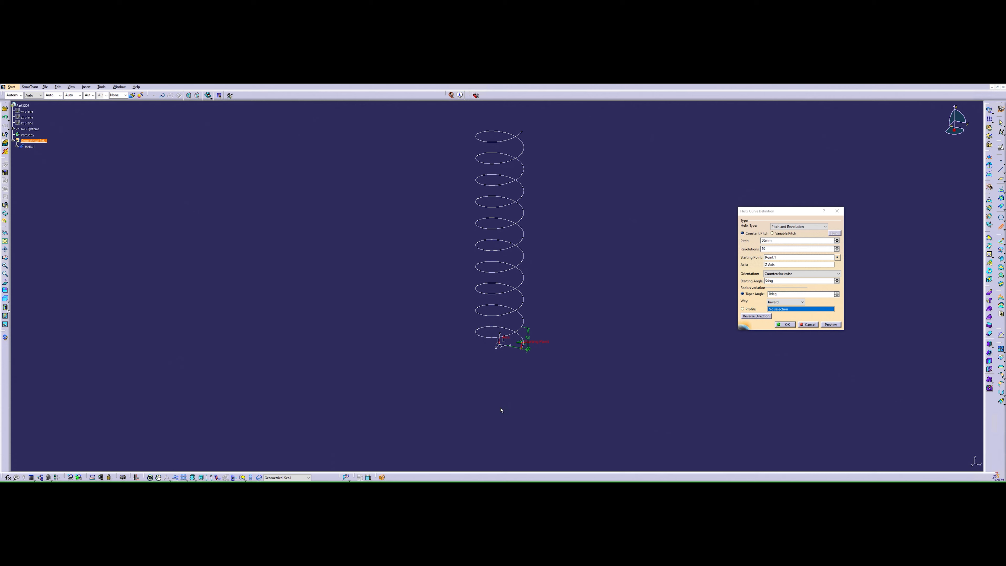
{"action": "left_click", "coordinate": [786, 325]}
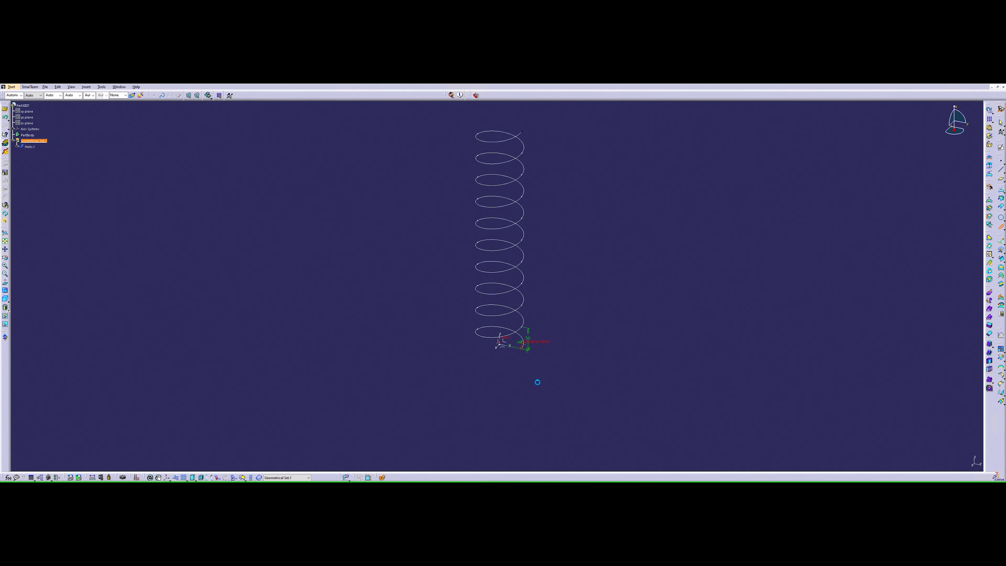
{"action": "middle_click_drag", "start_coordinate": [511, 293], "coordinate": [507, 317]}
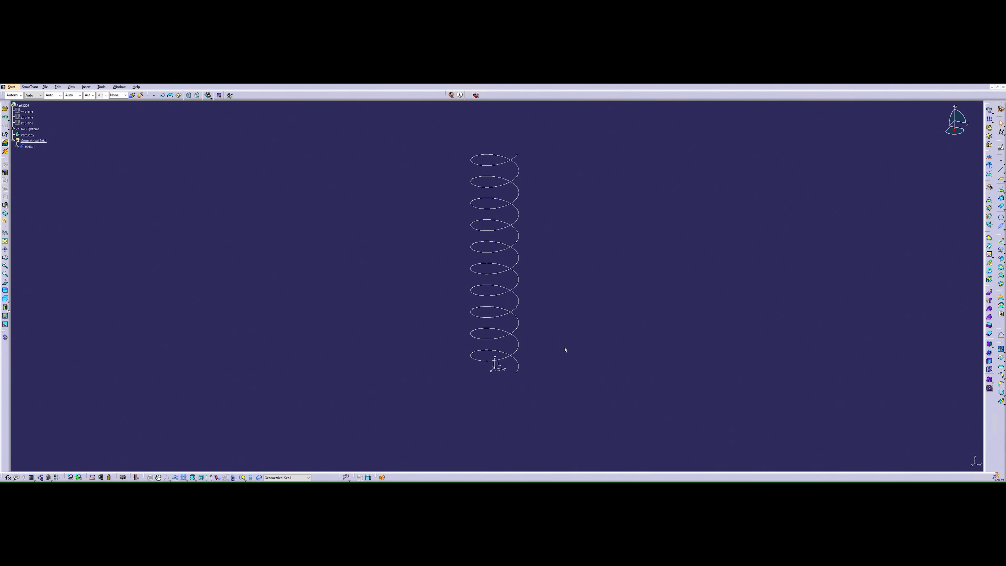
{"action": "middle_click_drag", "start_coordinate": [501, 373], "coordinate": [483, 345]}
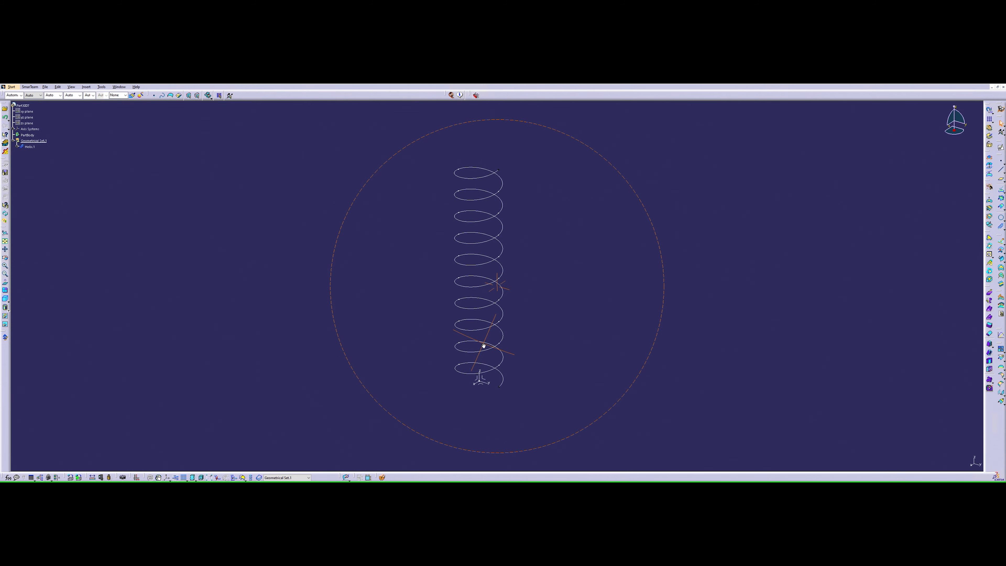
{"action": "middle_click_drag", "start_coordinate": [544, 346], "coordinate": [544, 344]}
{"action": "middle_click_drag", "start_coordinate": [502, 320], "coordinate": [519, 308]}
{"action": "middle_click_drag", "start_coordinate": [550, 375], "coordinate": [714, 338]}
{"action": "middle_click_drag", "start_coordinate": [524, 368], "coordinate": [531, 370]}
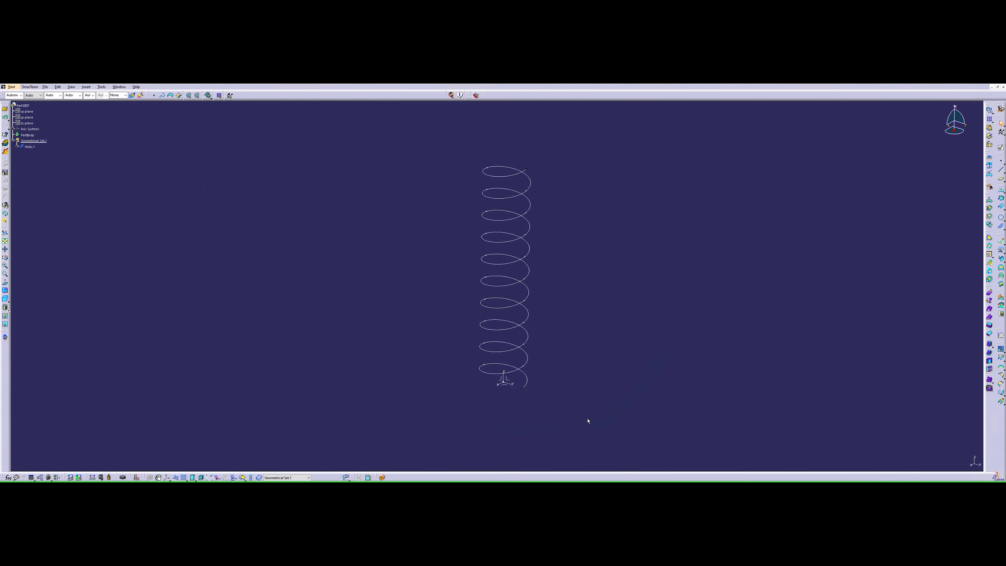
Create a plane through the helix's lower end vertex, parallel to a vertical plane of the absolute axis system
{"action": "left_click", "coordinate": [1002, 181]}
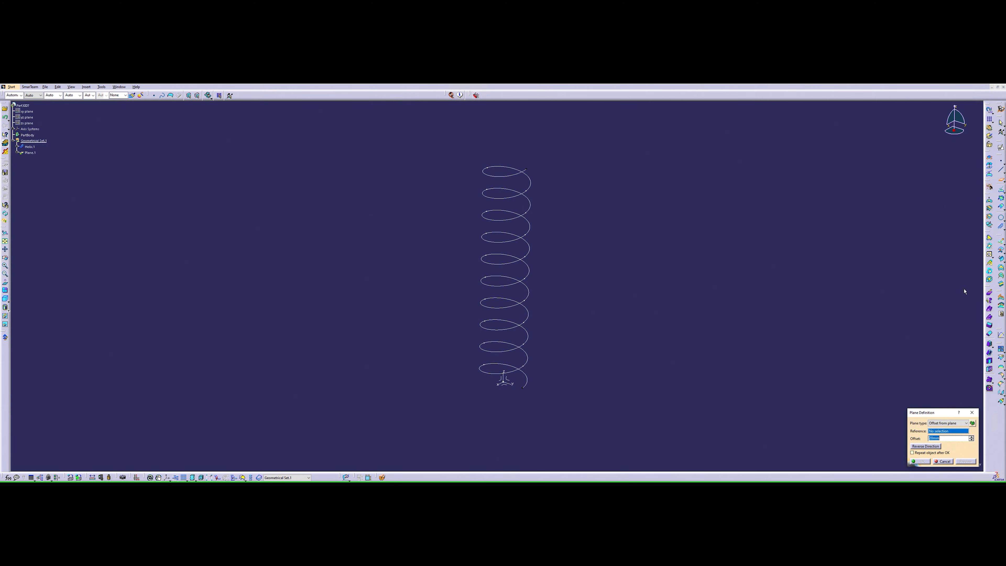
{"action": "left_click_drag", "start_coordinate": [939, 414], "coordinate": [766, 324]}
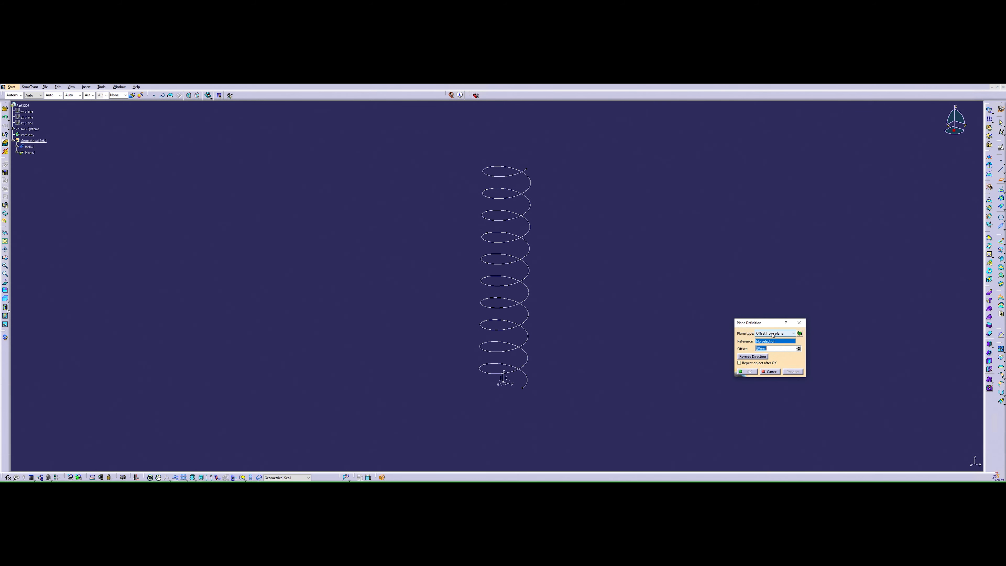
{"action": "left_click", "coordinate": [773, 334]}
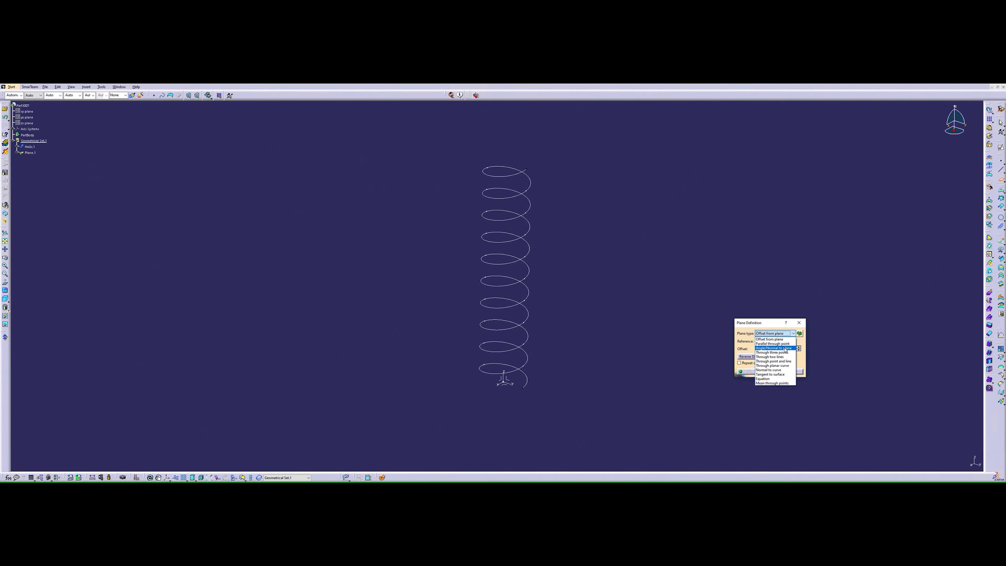
{"action": "left_click", "coordinate": [770, 344]}
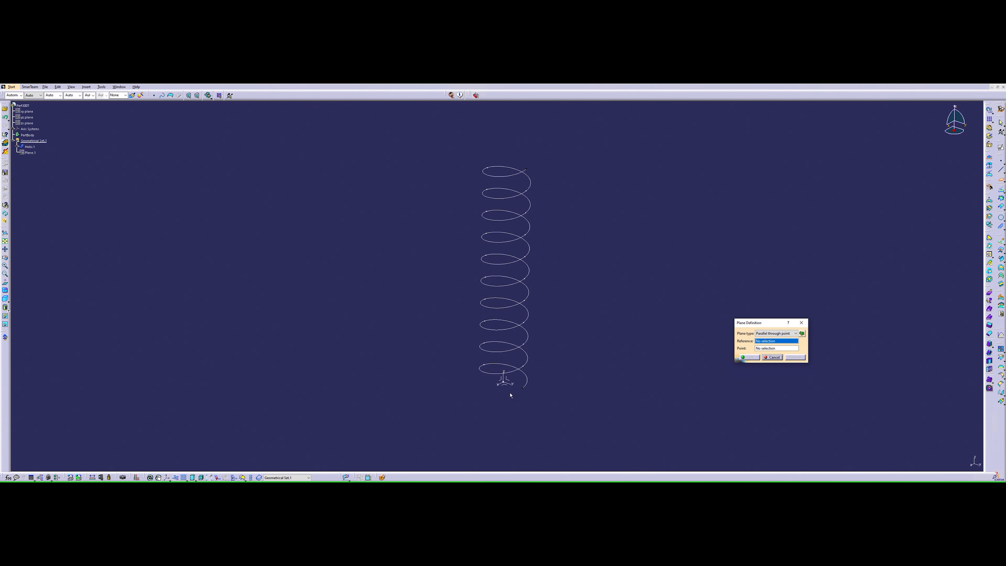
{"action": "left_click", "coordinate": [508, 379]}
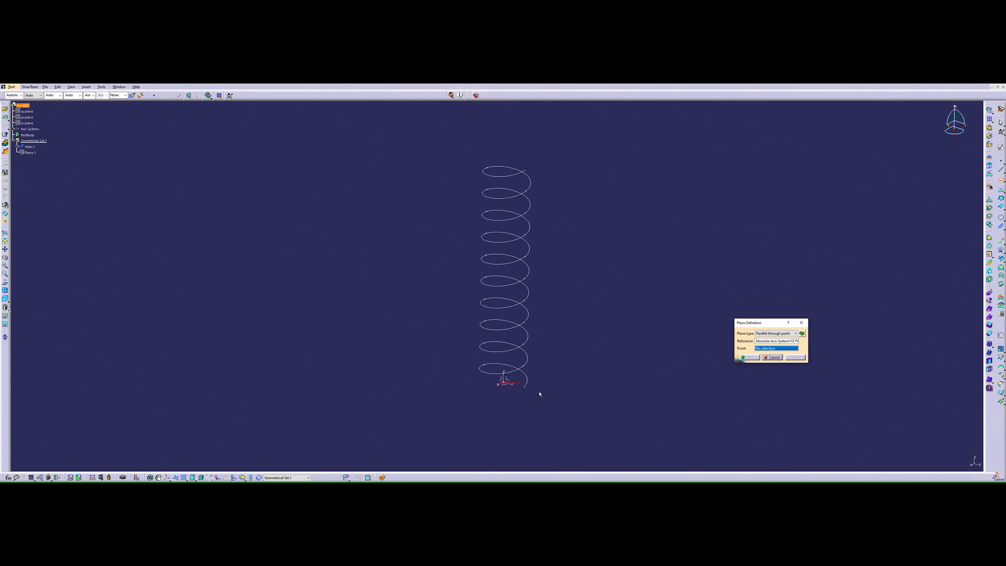
{"action": "left_click", "coordinate": [525, 389]}
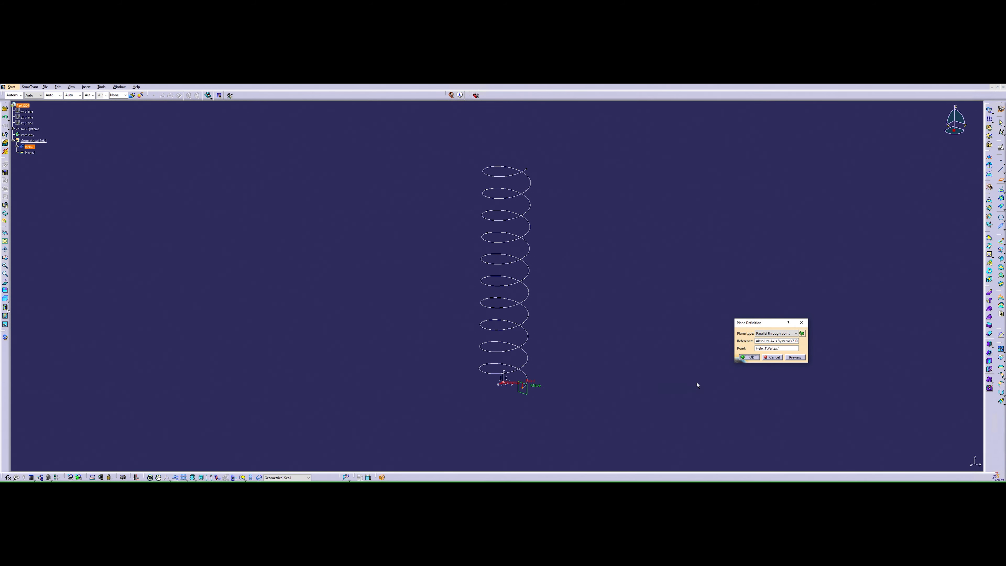
{"action": "left_click", "coordinate": [751, 358]}
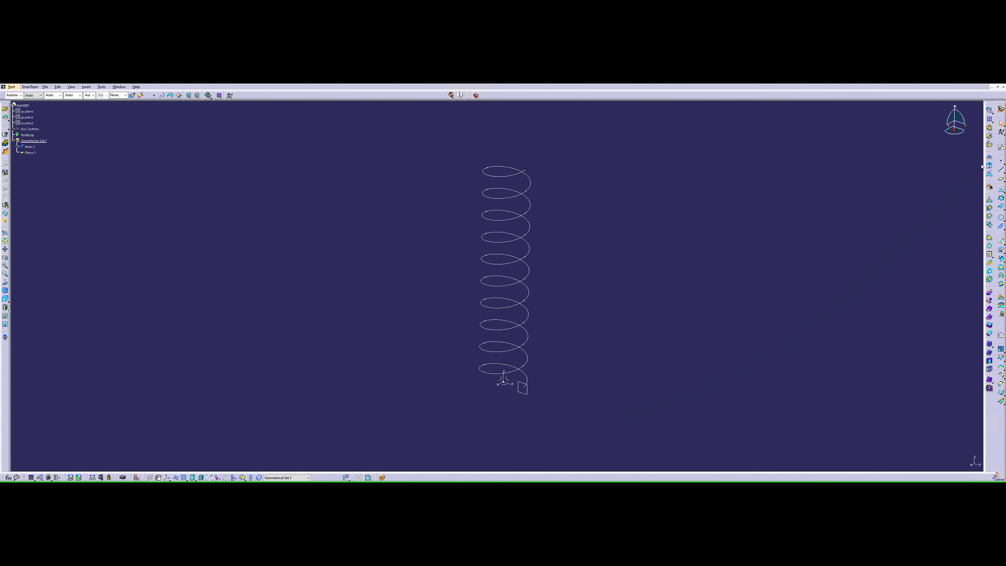
Start a positioned sketch on the new plane at the helix's lower end, keeping the implicit origin and orientation
{"action": "left_click", "coordinate": [1001, 149]}
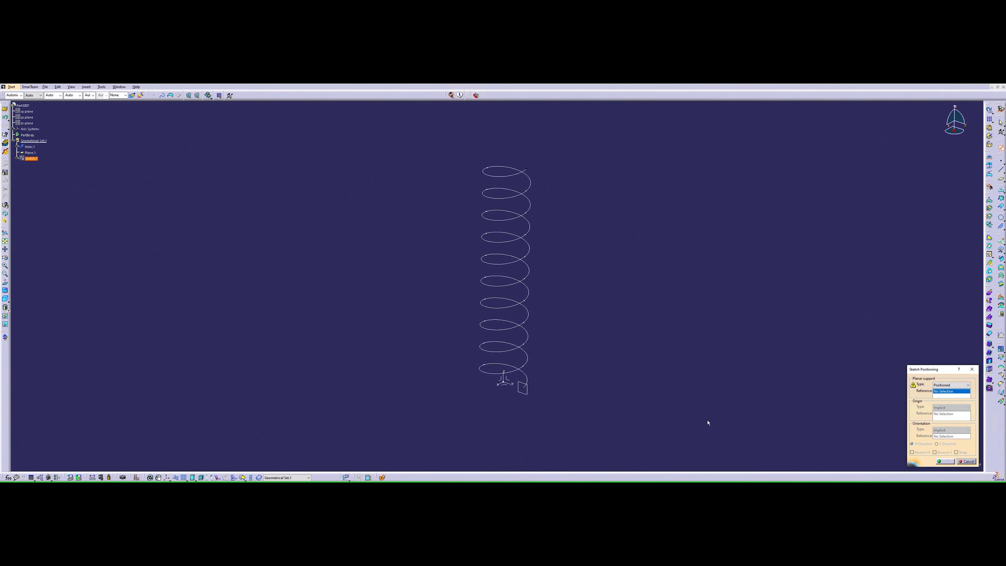
{"action": "left_click", "coordinate": [523, 395]}
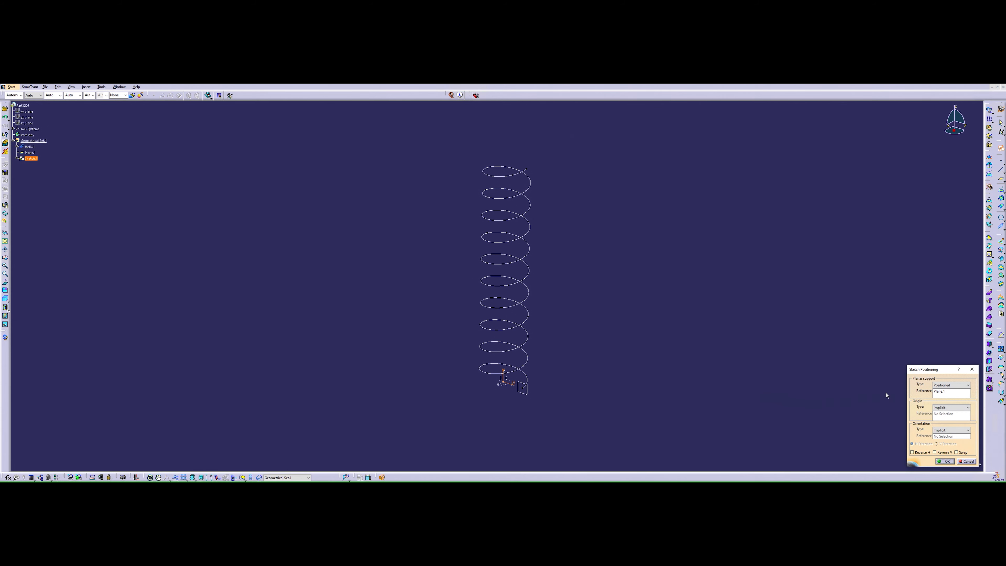
{"action": "left_click", "coordinate": [943, 461]}
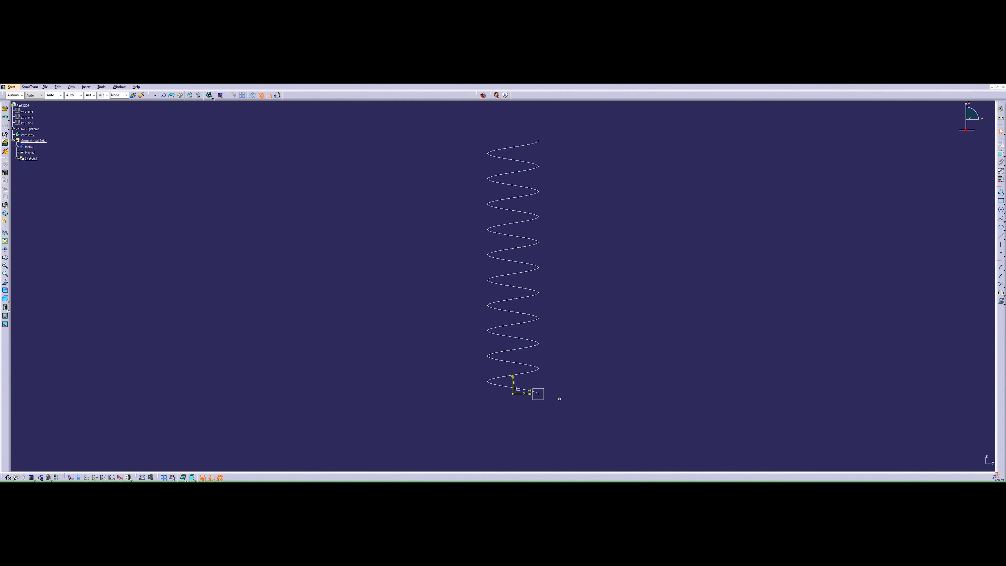
{"action": "middle_click_drag", "start_coordinate": [560, 415], "coordinate": [543, 324]}
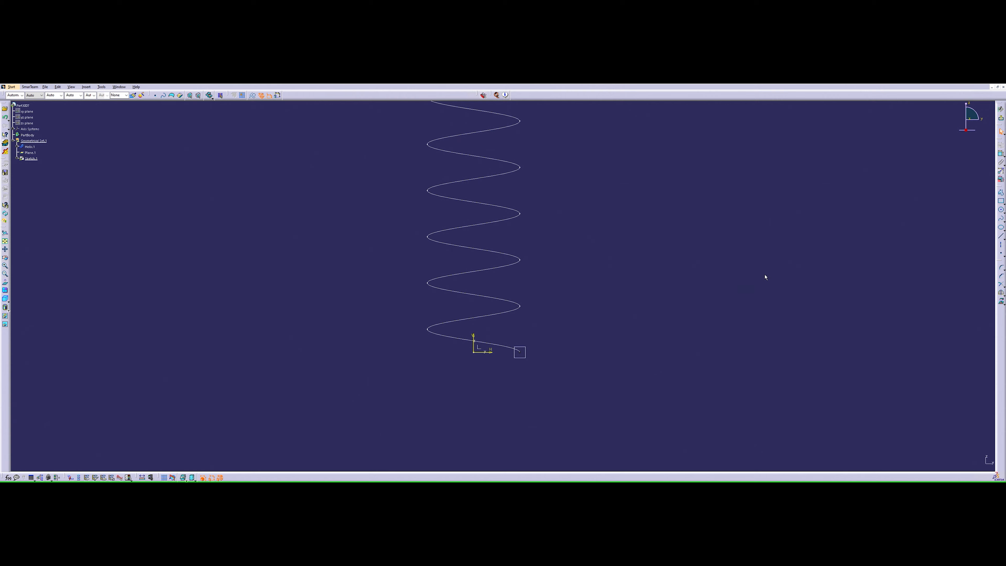
Draw a circle about 19 mm in diameter a short distance outside the helix's lower end
{"action": "left_click", "coordinate": [1001, 210]}
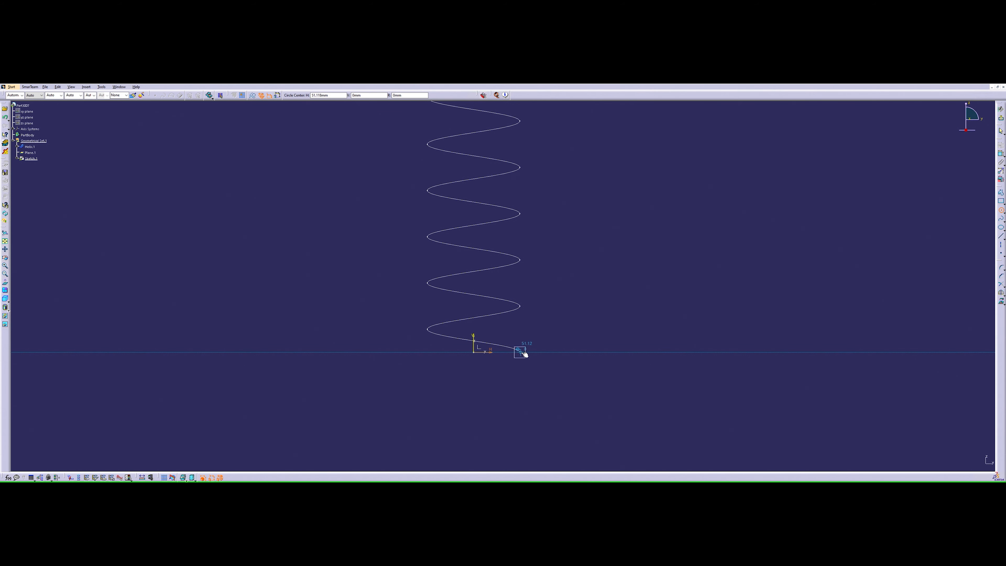
{"action": "left_click", "coordinate": [588, 335]}
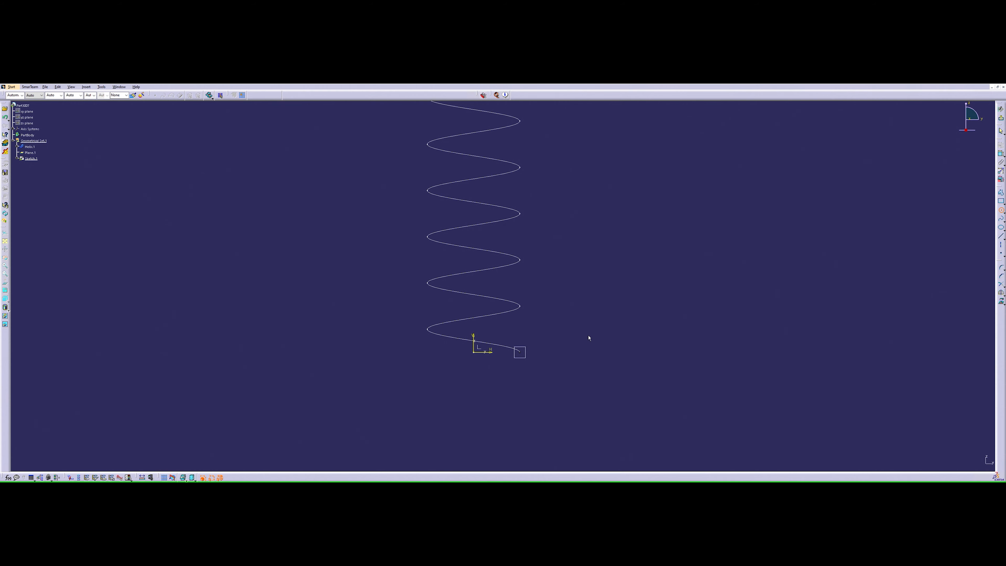
{"action": "left_click", "coordinate": [597, 336]}
{"action": "left_click", "coordinate": [722, 329]}
{"action": "middle_click_drag", "start_coordinate": [565, 289], "coordinate": [380, 275]}
{"action": "mouse_move", "coordinate": [602, 281]}
{"action": "middle_mouse_down"}
{"action": "mouse_move", "coordinate": [584, 254]}
{"action": "mouse_move", "coordinate": [540, 256]}
{"action": "mouse_move", "coordinate": [588, 257]}
{"action": "mouse_move", "coordinate": [527, 354]}
{"action": "middle_mouse_up"}
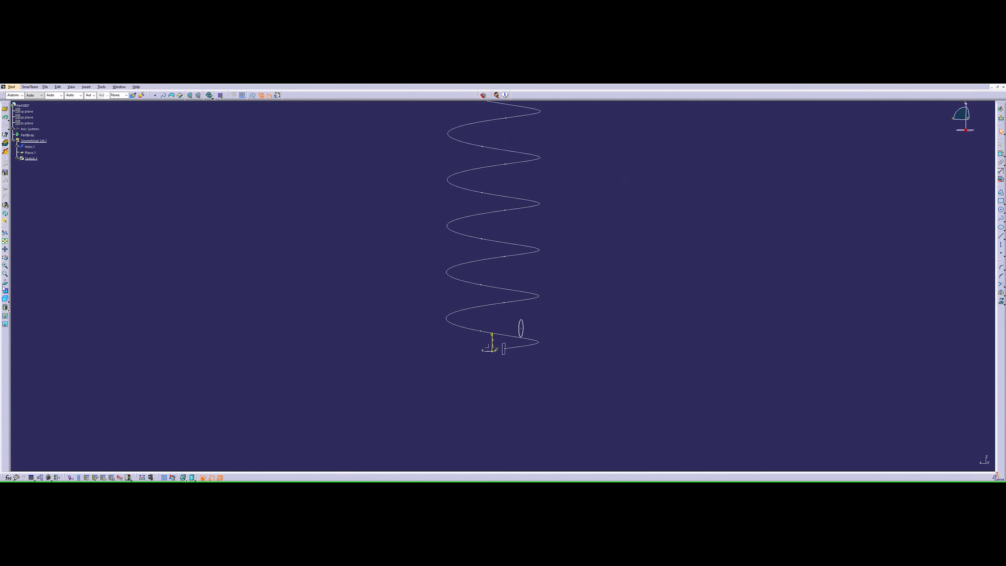
{"action": "left_click", "coordinate": [5, 282]}
{"action": "middle_click_drag", "start_coordinate": [587, 366], "coordinate": [572, 392]}
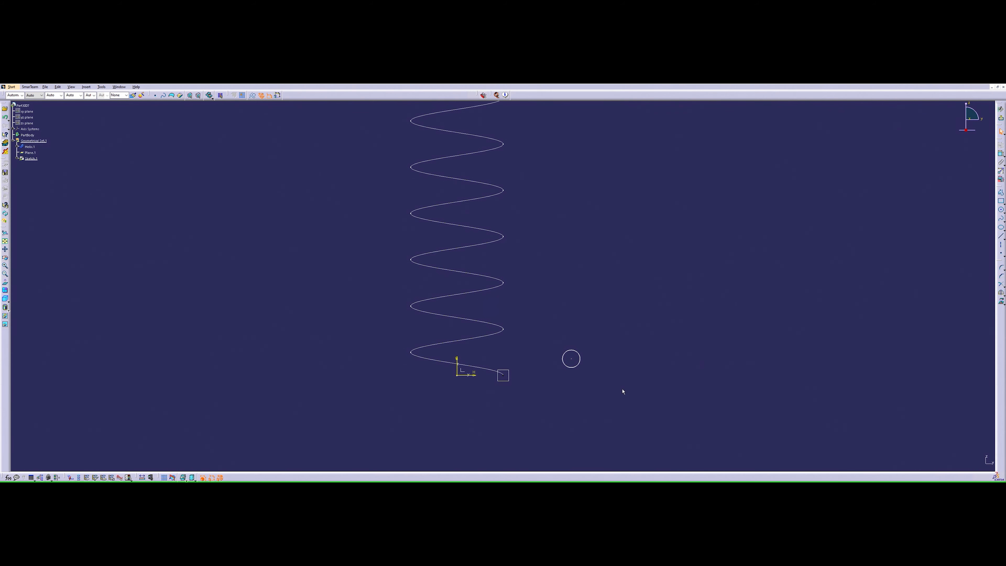
Constrain the circle's center to be coincident with the helix's lower end point
{"action": "left_click", "coordinate": [506, 376]}
{"action": "left_click", "coordinate": [752, 329]}
{"action": "left_click", "coordinate": [1002, 154]}
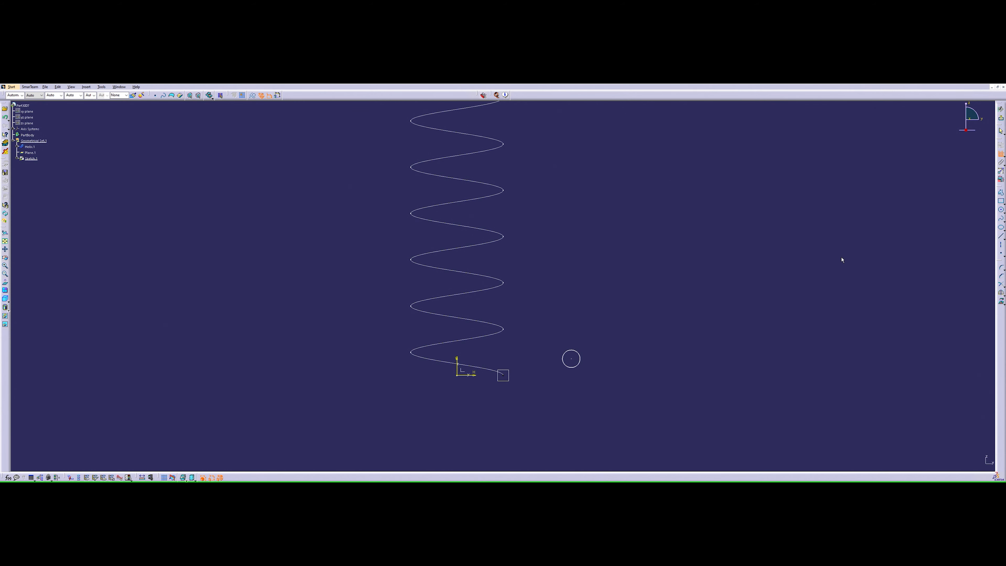
{"action": "left_click", "coordinate": [575, 353]}
{"action": "left_click", "coordinate": [504, 375]}
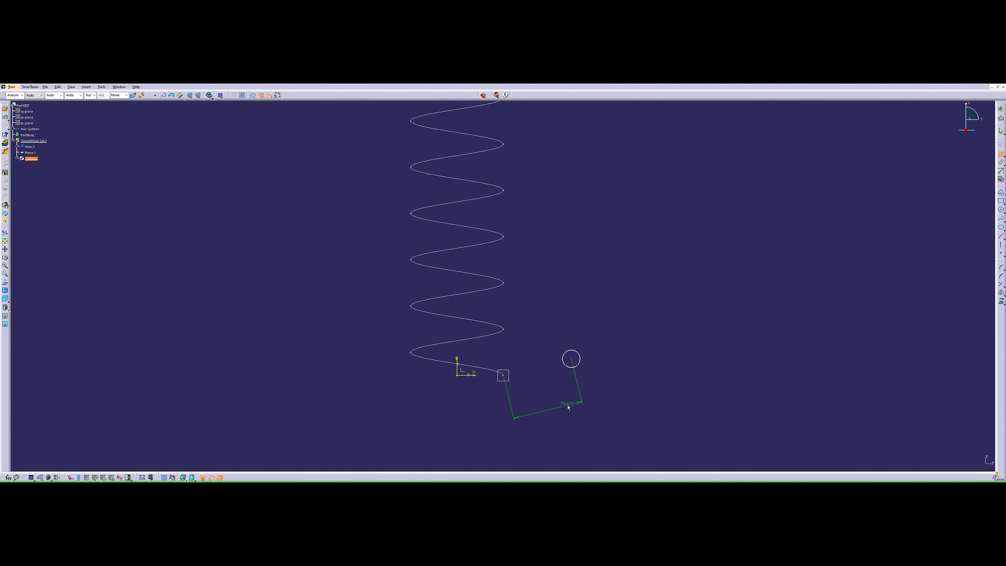
{"action": "right_click", "coordinate": [618, 351]}
{"action": "left_click", "coordinate": [635, 394]}
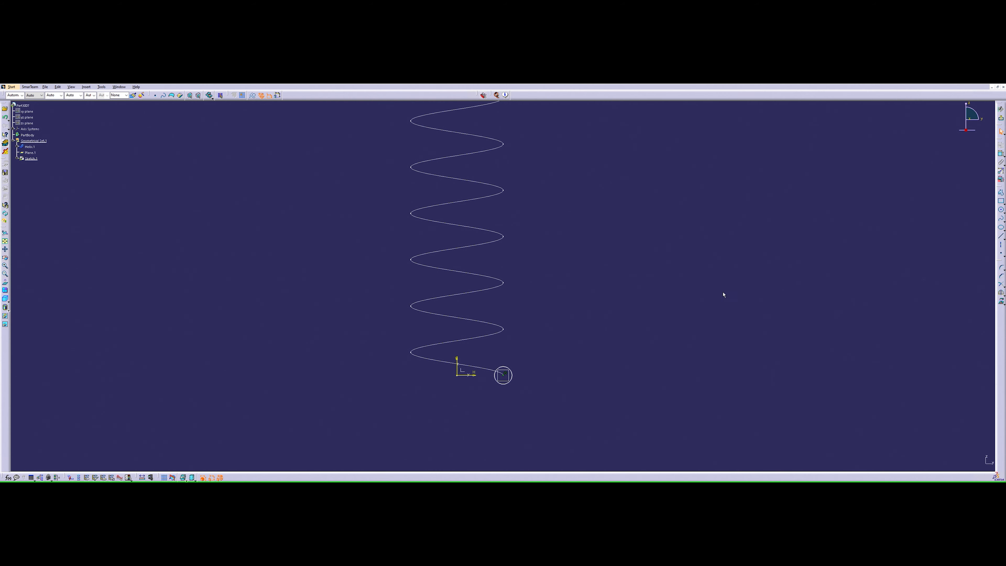
Dimension the circle's diameter as 20 mm and exit the sketch
{"action": "left_click", "coordinate": [513, 374]}
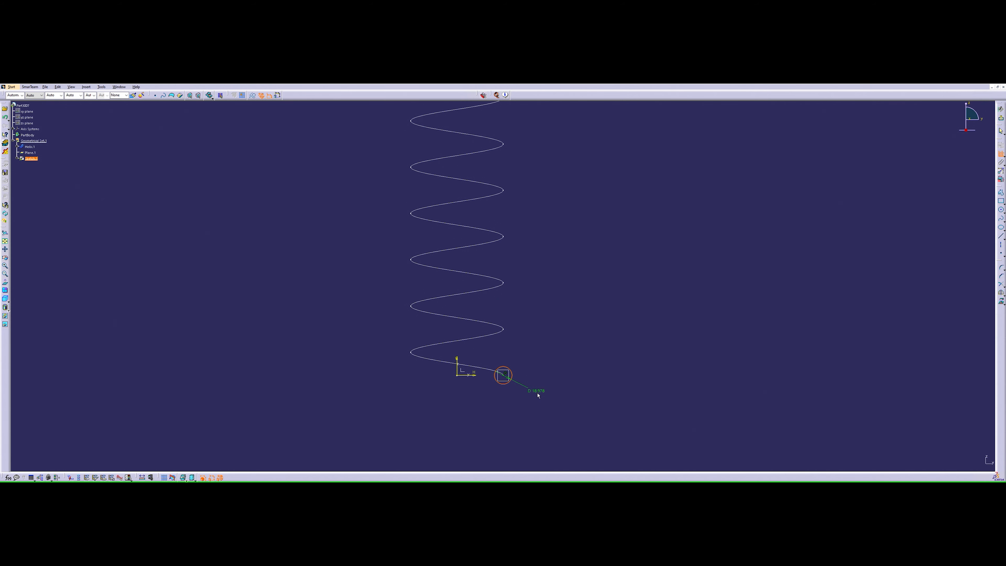
{"action": "left_click", "coordinate": [550, 384]}
{"action": "double_click", "coordinate": [550, 386]}
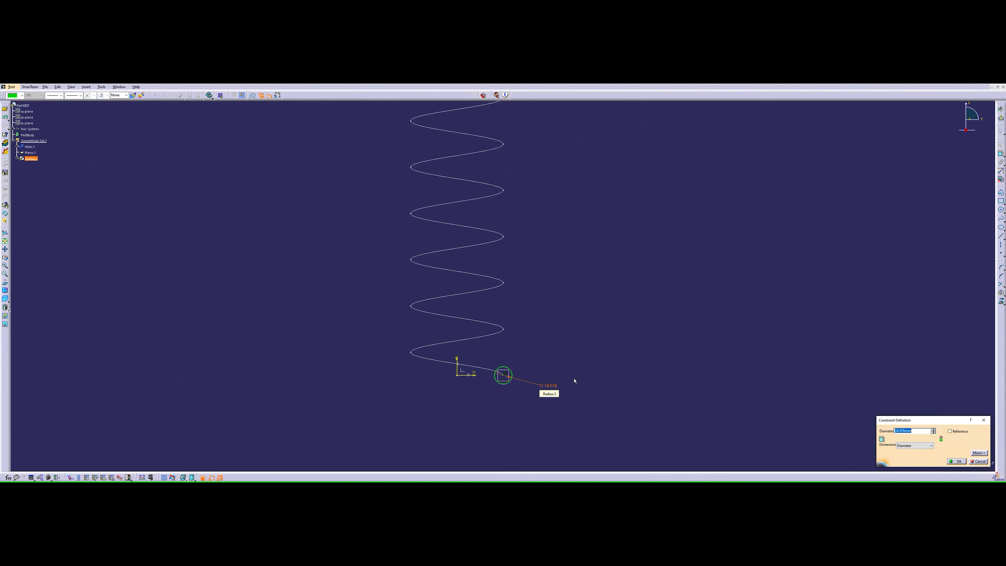
{"action": "left_click_drag", "start_coordinate": [908, 420], "coordinate": [899, 406]}
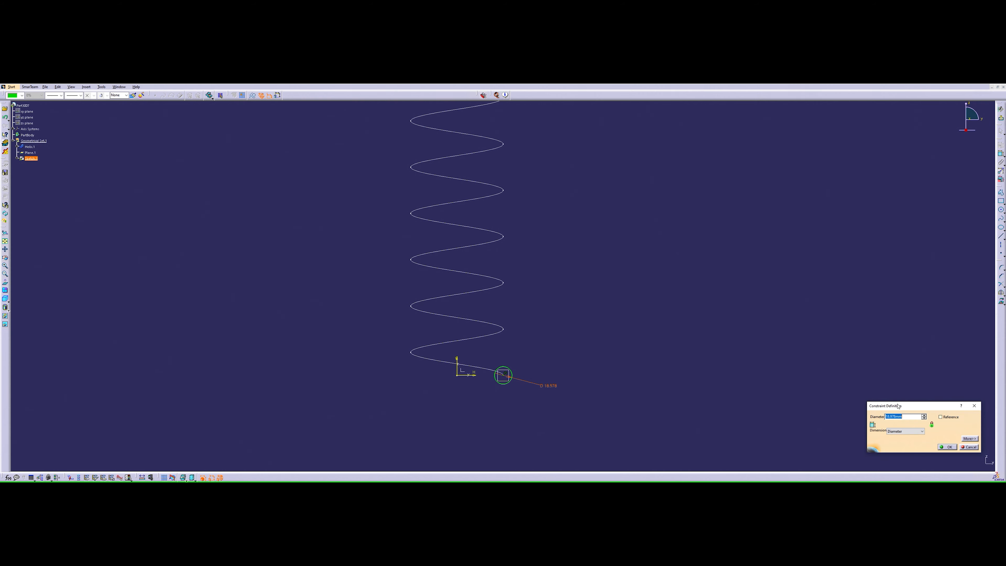
{"action": "type", "text": "20"}
{"action": "key", "text": "Return"}
{"action": "left_click", "coordinate": [559, 275]}
{"action": "mouse_move", "coordinate": [583, 269]}
{"action": "middle_mouse_down"}
{"action": "mouse_move", "coordinate": [595, 281]}
{"action": "mouse_move", "coordinate": [596, 313]}
{"action": "middle_mouse_up"}
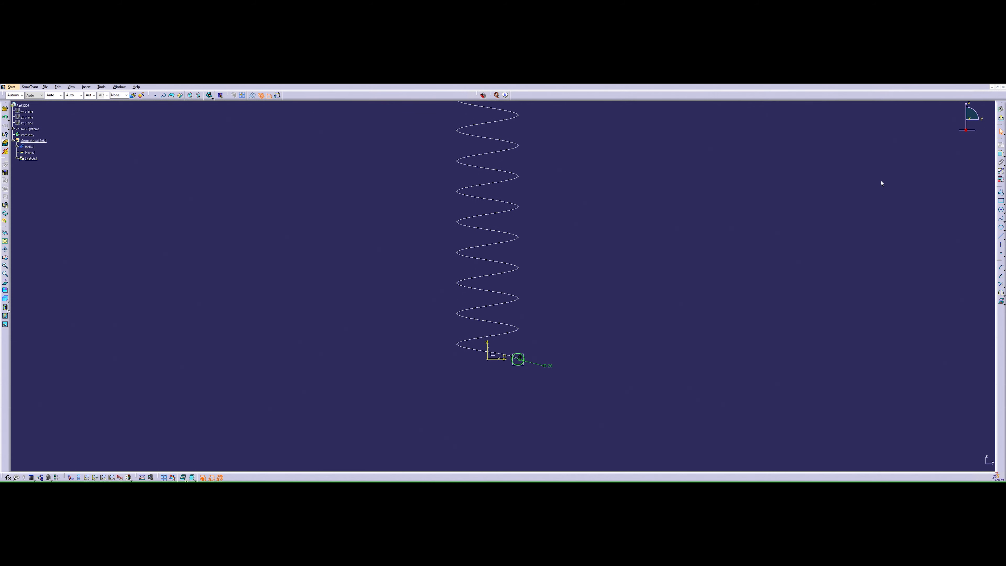
{"action": "left_click", "coordinate": [1000, 119]}
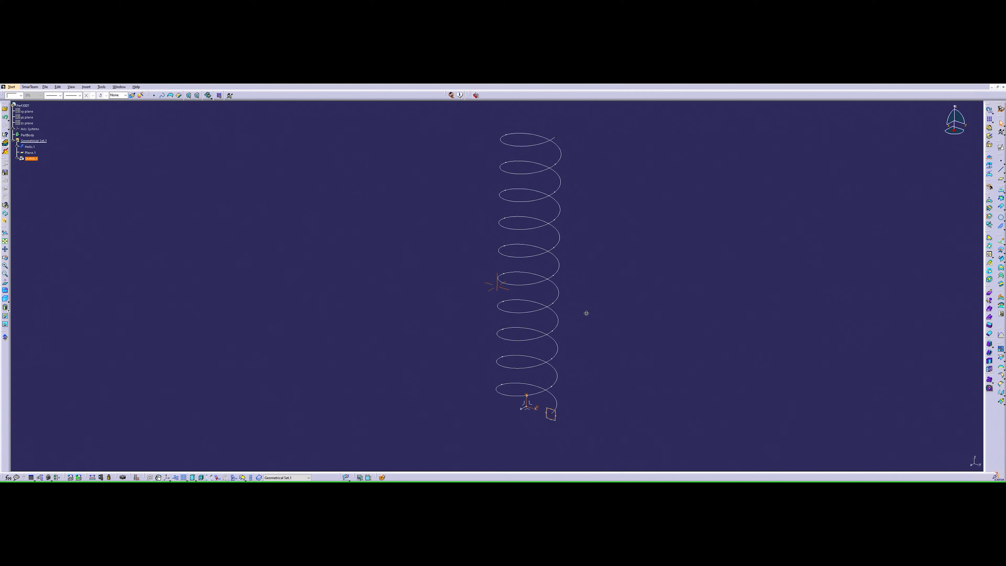
{"action": "left_click", "coordinate": [637, 381]}
Try to use the circle sketch as the profile for the helix's radius variation
{"action": "double_click", "coordinate": [541, 310]}
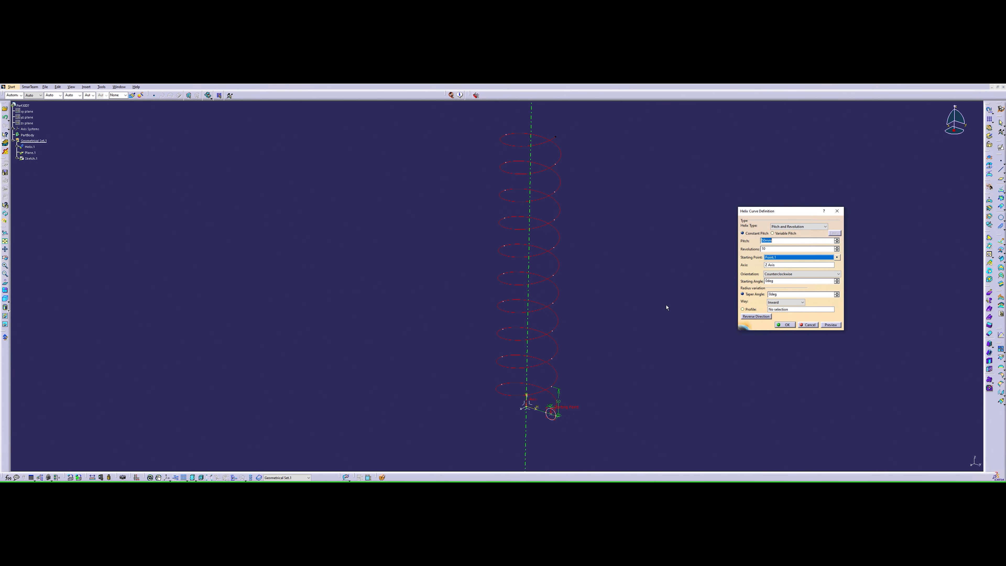
{"action": "left_click", "coordinate": [776, 309]}
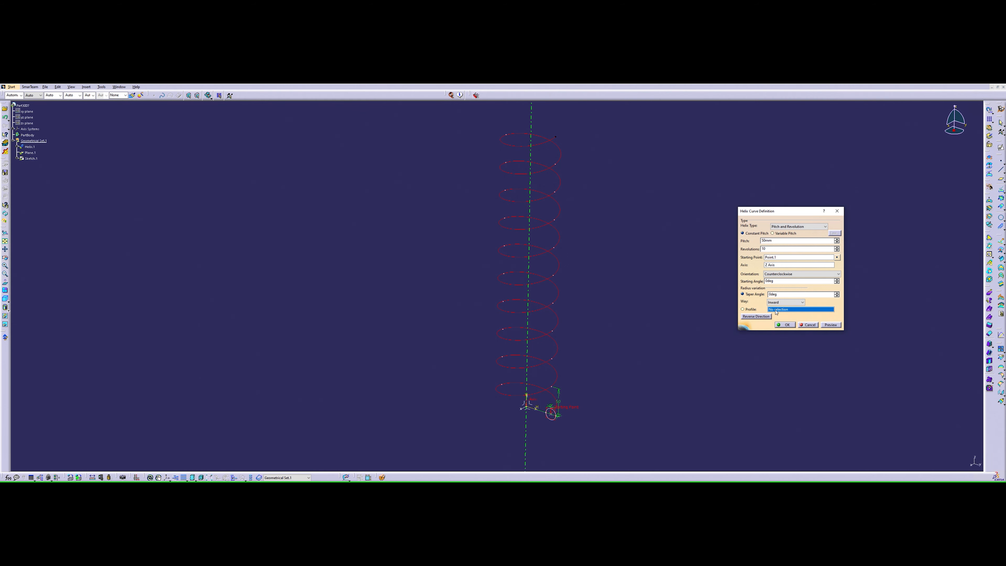
{"action": "left_click", "coordinate": [553, 417]}
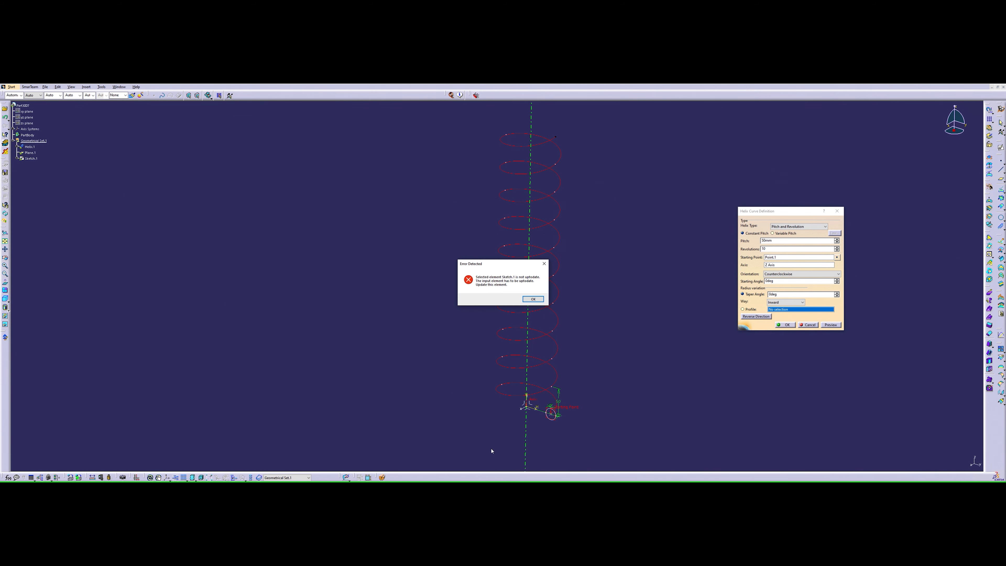
{"action": "left_click", "coordinate": [523, 299]}
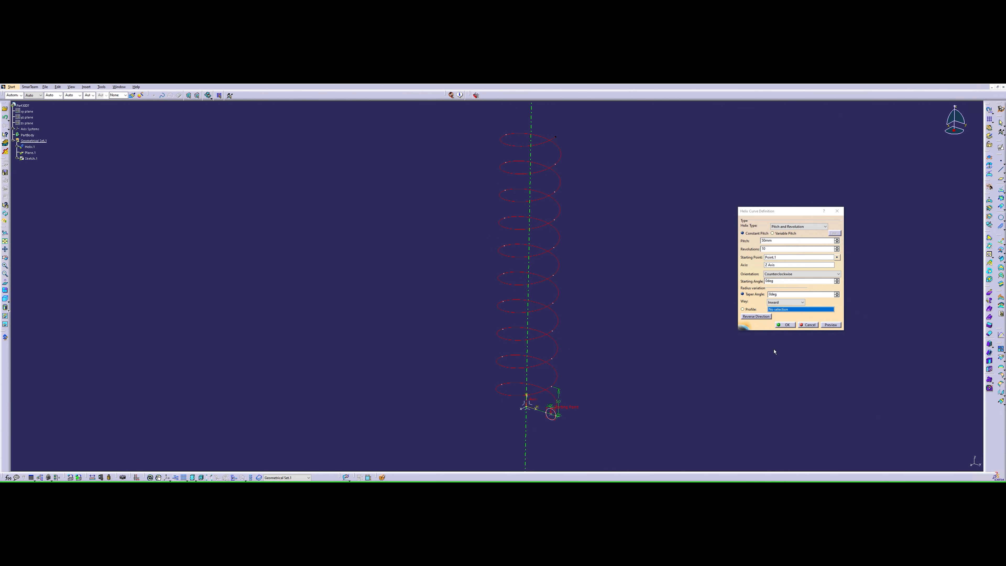
{"action": "left_click", "coordinate": [812, 325]}
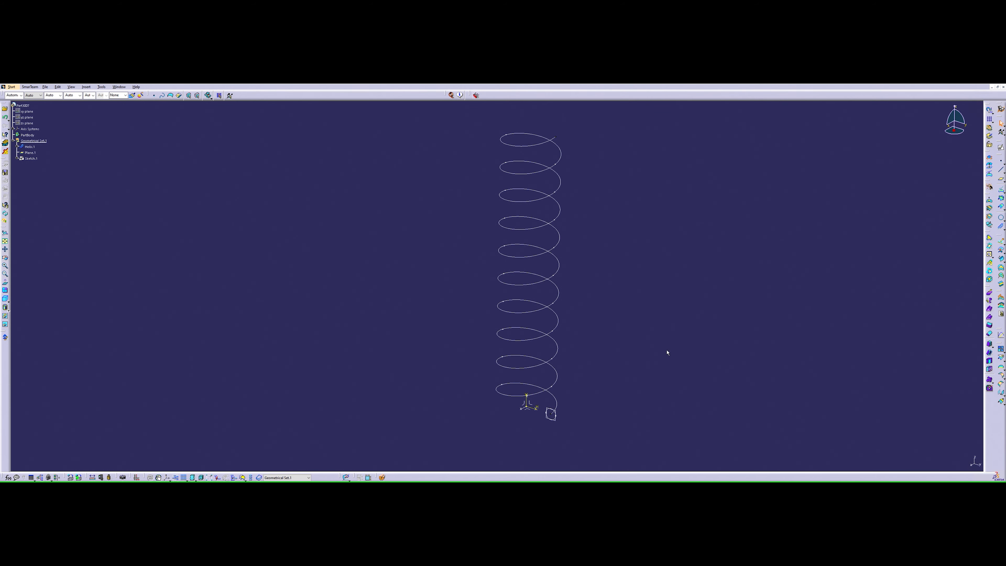
Switch to the Part Design workbench and define PartBody as the in-work object
{"action": "left_click", "coordinate": [1001, 109]}
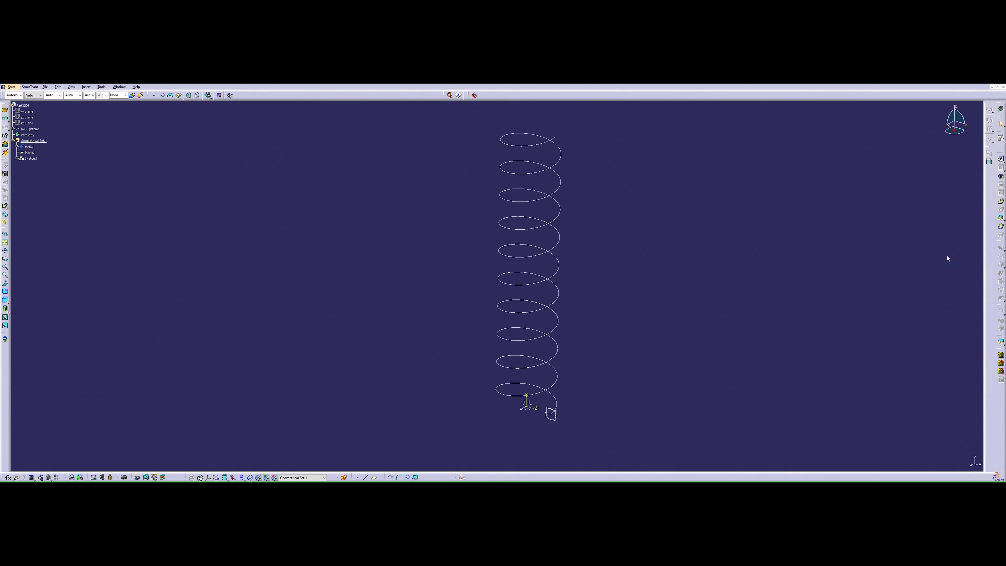
{"action": "left_click", "coordinate": [1001, 202]}
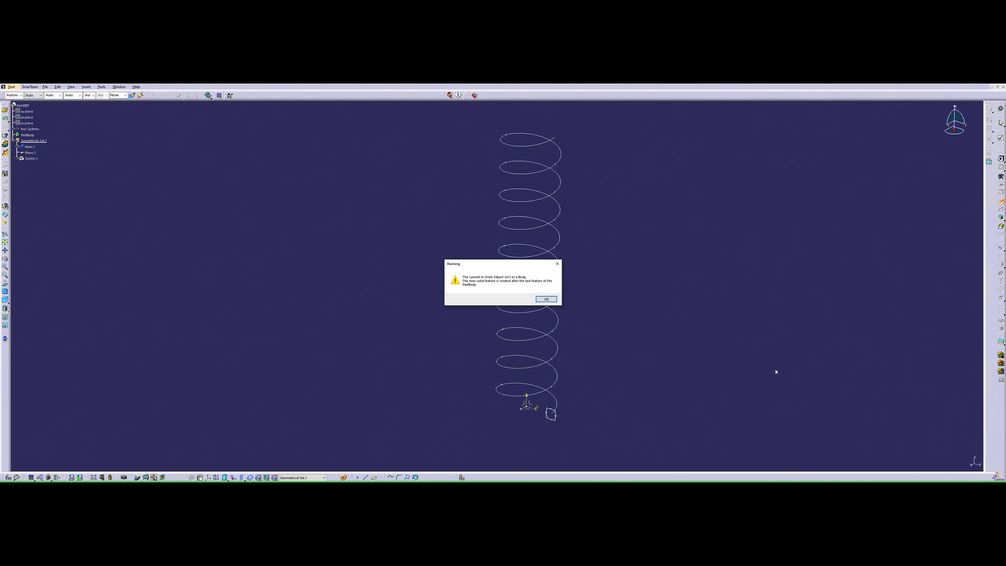
{"action": "left_click", "coordinate": [545, 299]}
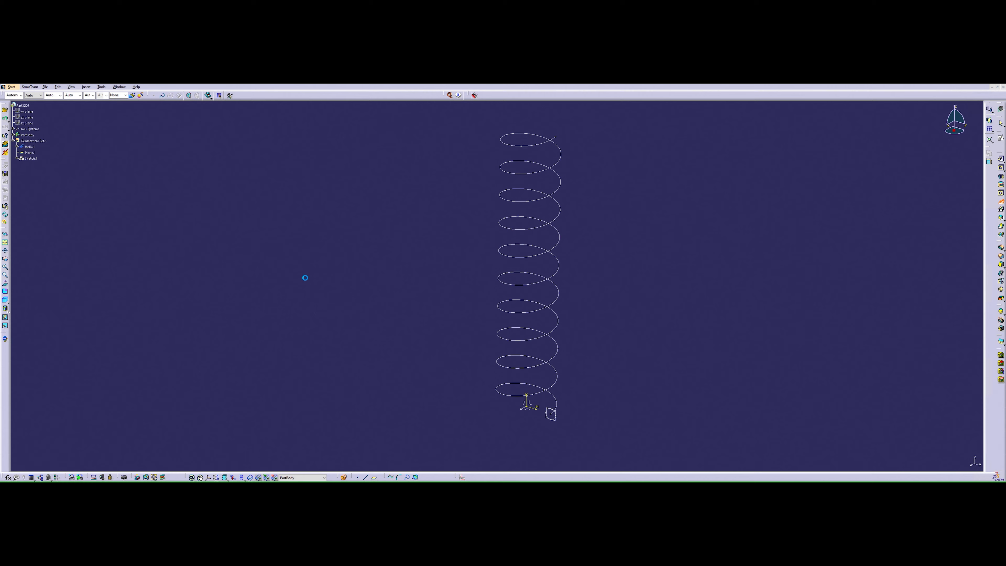
{"action": "left_click", "coordinate": [26, 135]}
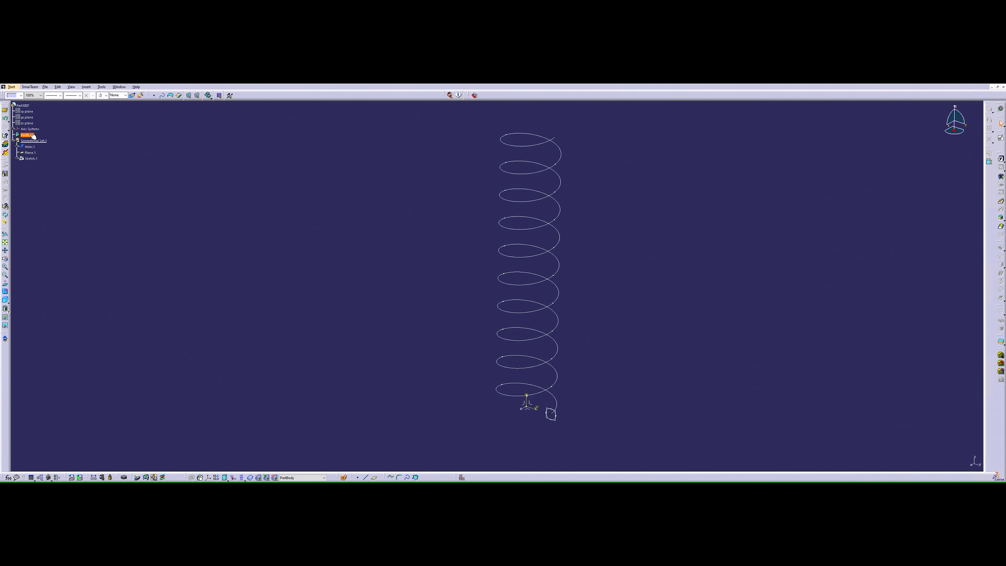
{"action": "right_click", "coordinate": [30, 136]}
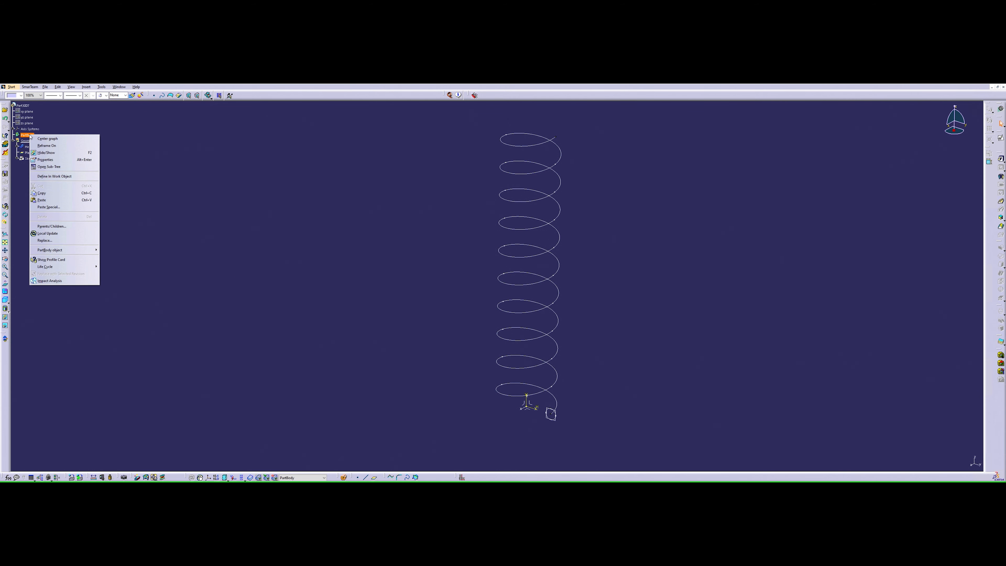
{"action": "left_click", "coordinate": [54, 176]}
{"action": "left_click", "coordinate": [811, 320]}
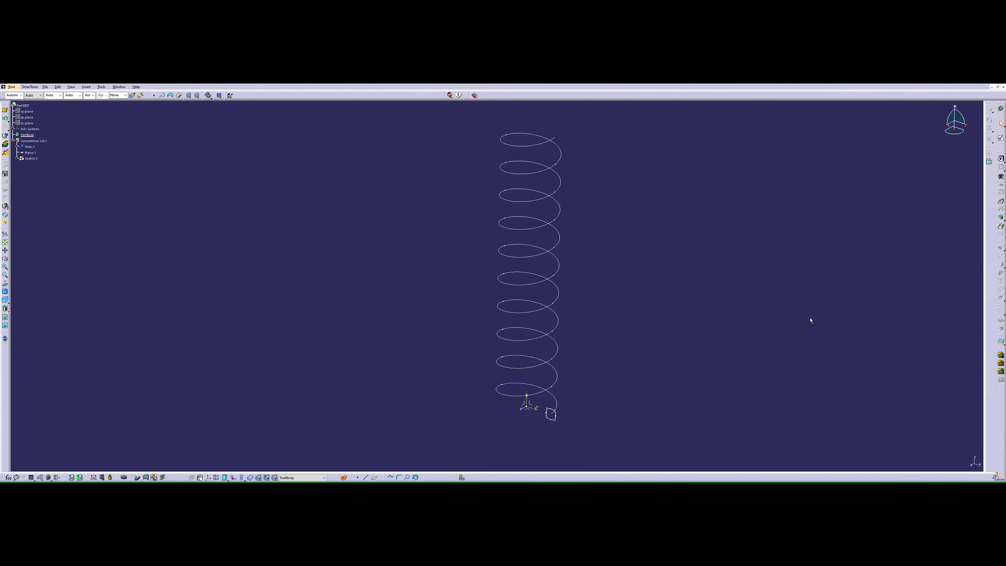
Create a rib using the circle sketch as the profile and the helix as the center curve
{"action": "left_click", "coordinate": [1002, 202]}
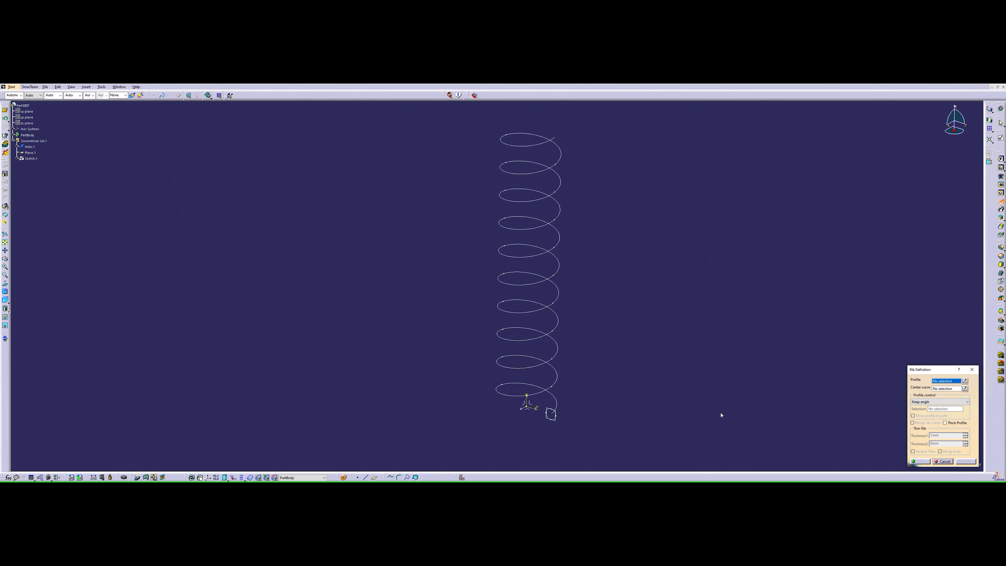
{"action": "left_click", "coordinate": [17, 158]}
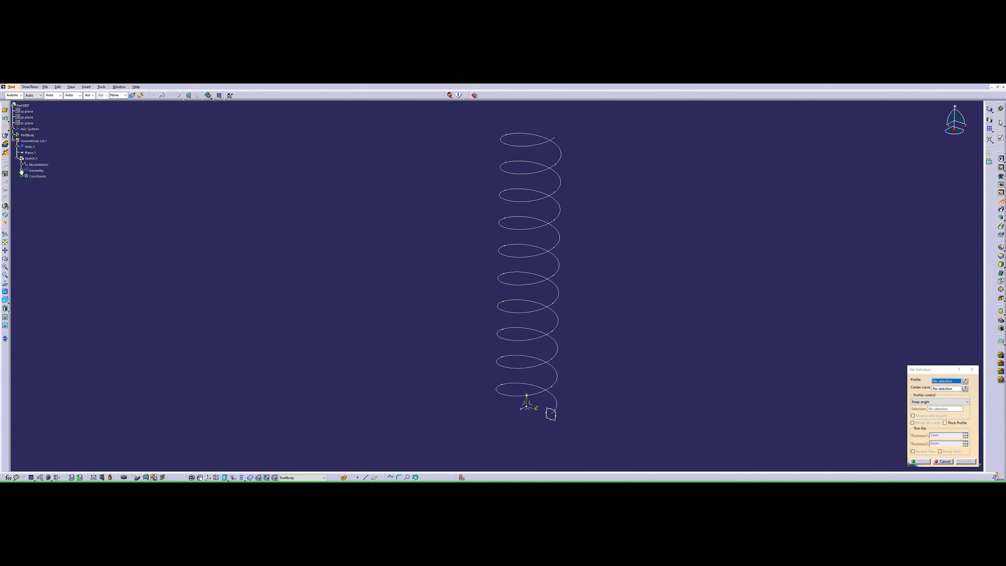
{"action": "left_click", "coordinate": [22, 171]}
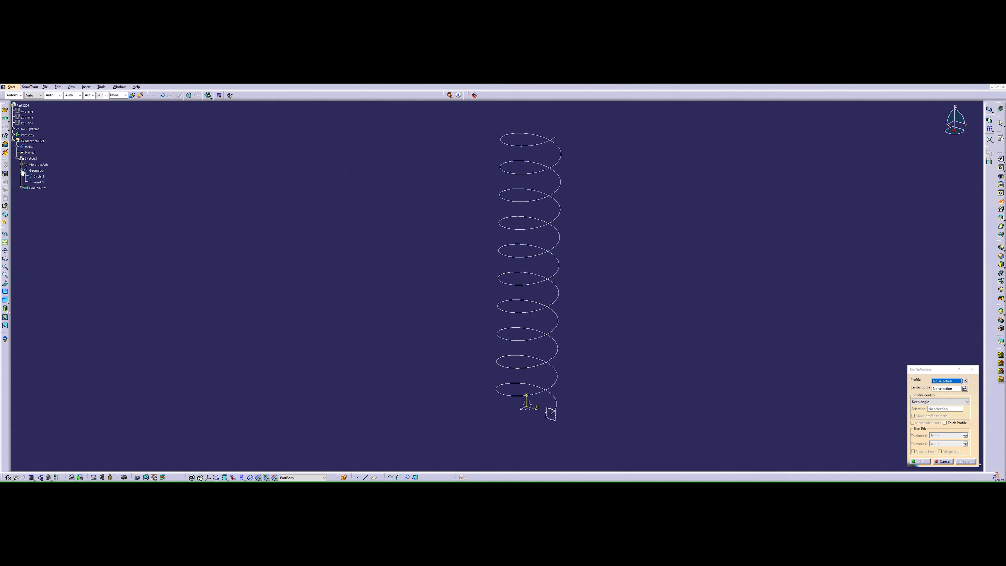
{"action": "left_click", "coordinate": [41, 178]}
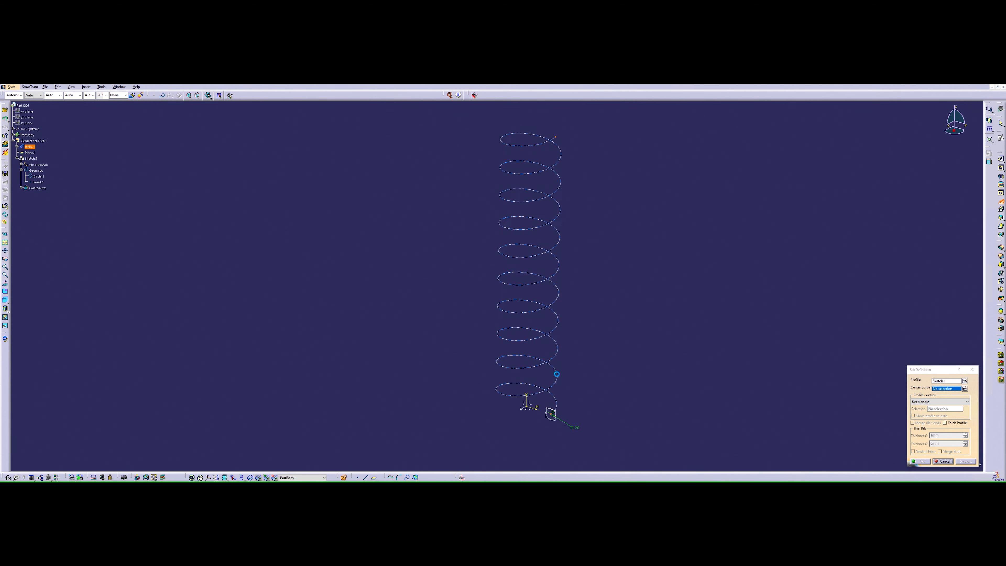
{"action": "left_click", "coordinate": [557, 377]}
{"action": "left_click", "coordinate": [965, 462]}
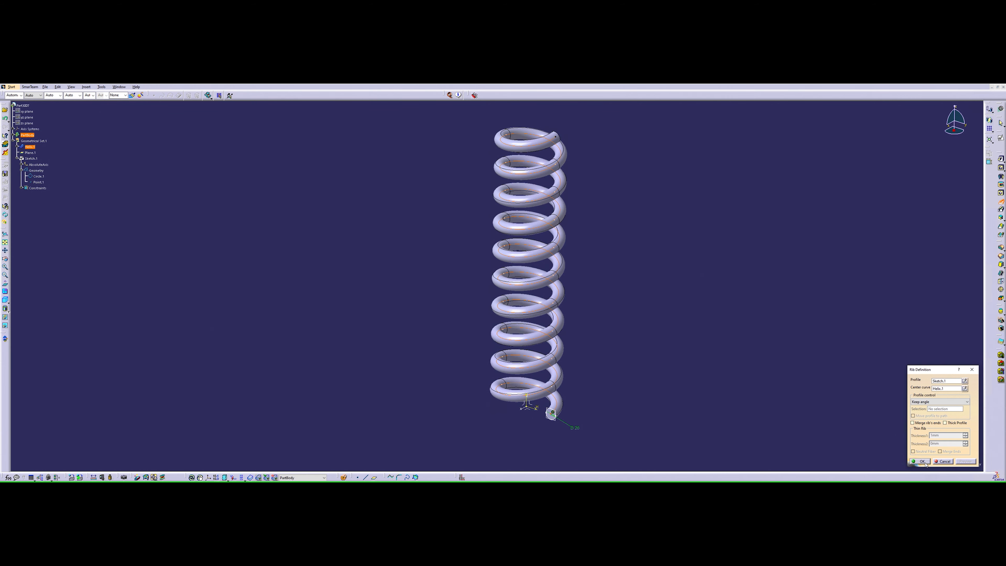
Edit the rib's profile sketch and delete the 20 mm circle from it
{"action": "middle_click_drag", "start_coordinate": [509, 354], "coordinate": [536, 337]}
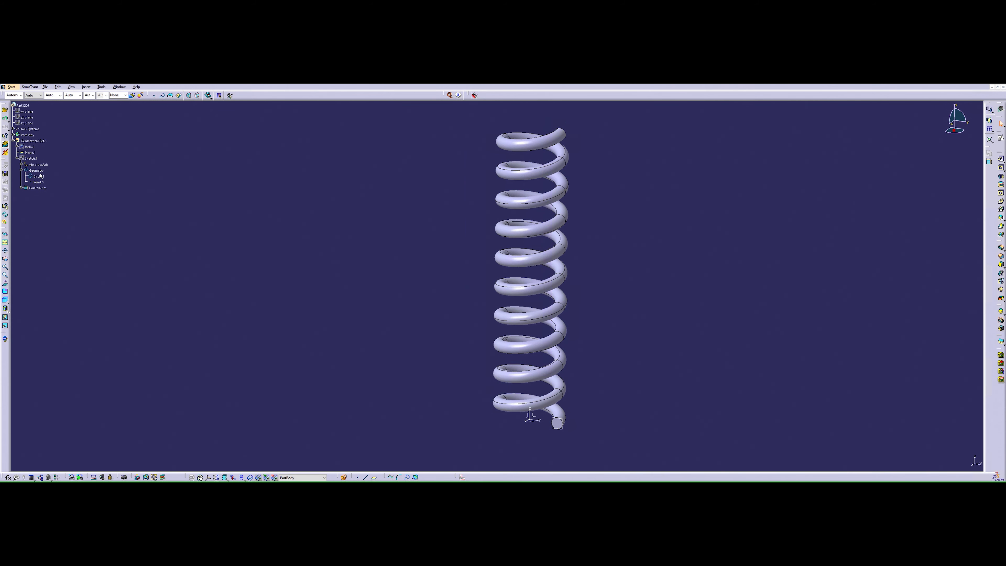
{"action": "double_click", "coordinate": [31, 158]}
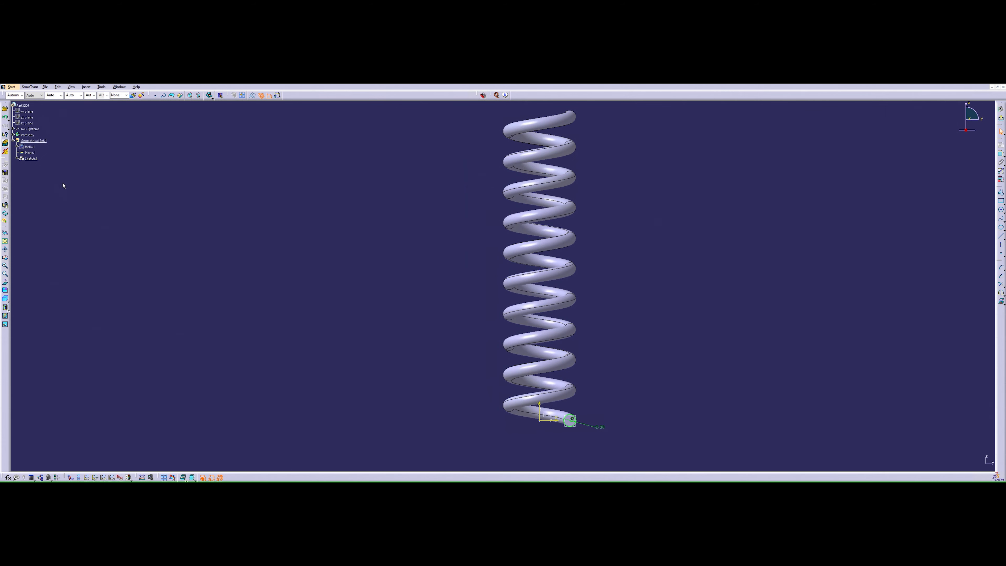
{"action": "middle_click", "coordinate": [572, 425]}
{"action": "middle_click_drag", "start_coordinate": [539, 402], "coordinate": [517, 360], "text": "ctrl"}
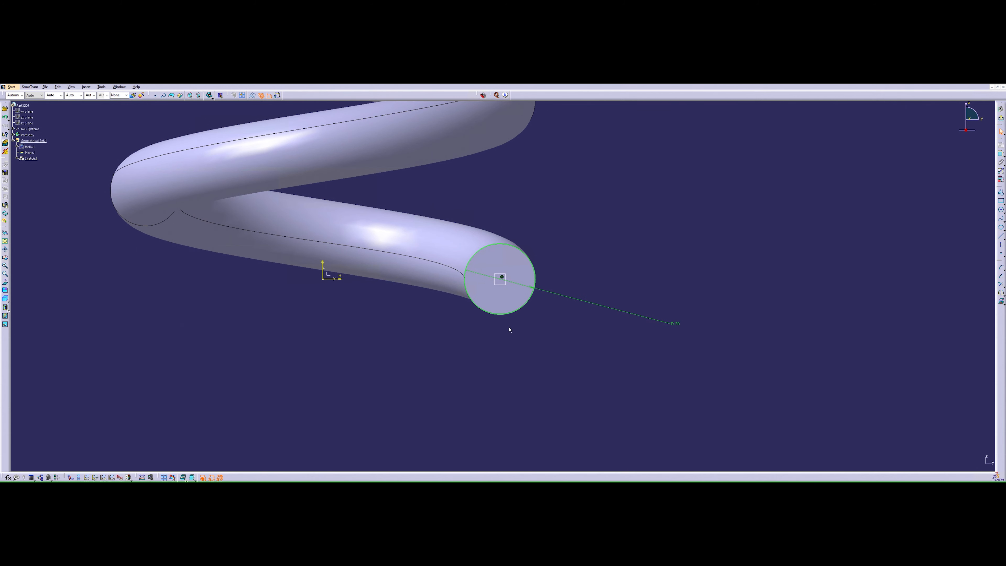
{"action": "left_click", "coordinate": [509, 245]}
{"action": "key", "text": "Delete"}
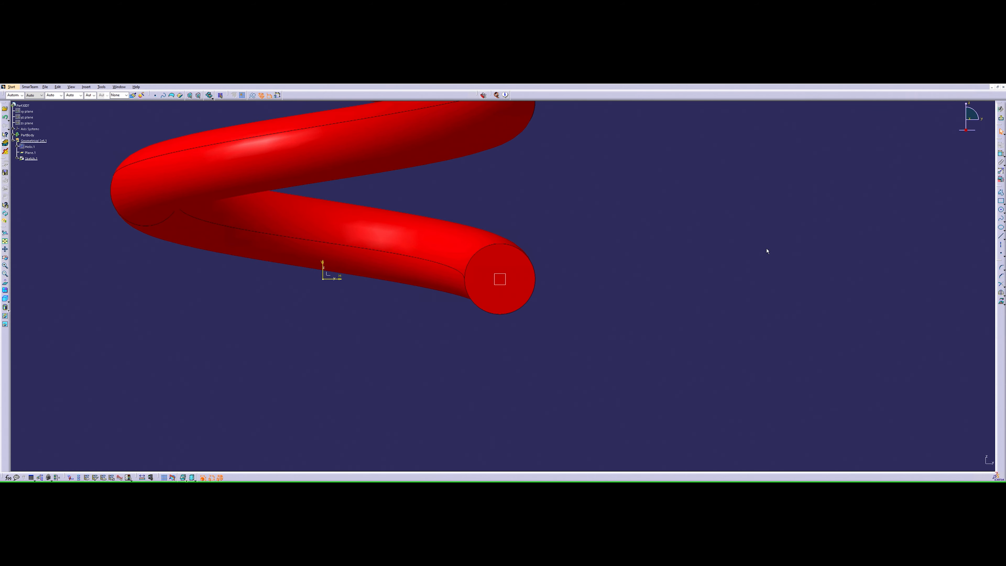
Sketch a closed triangle with a horizontal base beside the spring's lower end face
{"action": "left_click", "coordinate": [1001, 192]}
{"action": "left_click", "coordinate": [610, 247]}
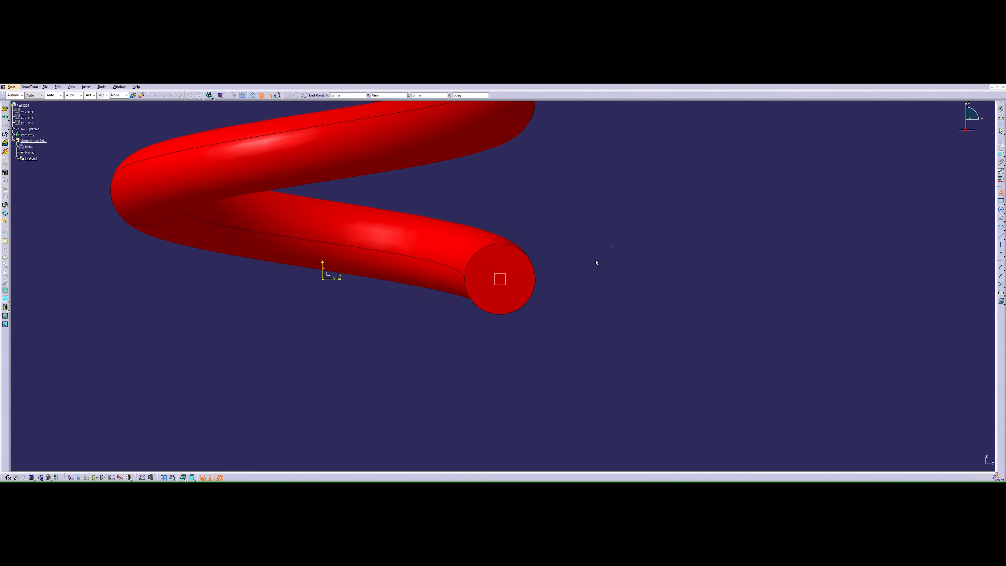
{"action": "left_click", "coordinate": [571, 296]}
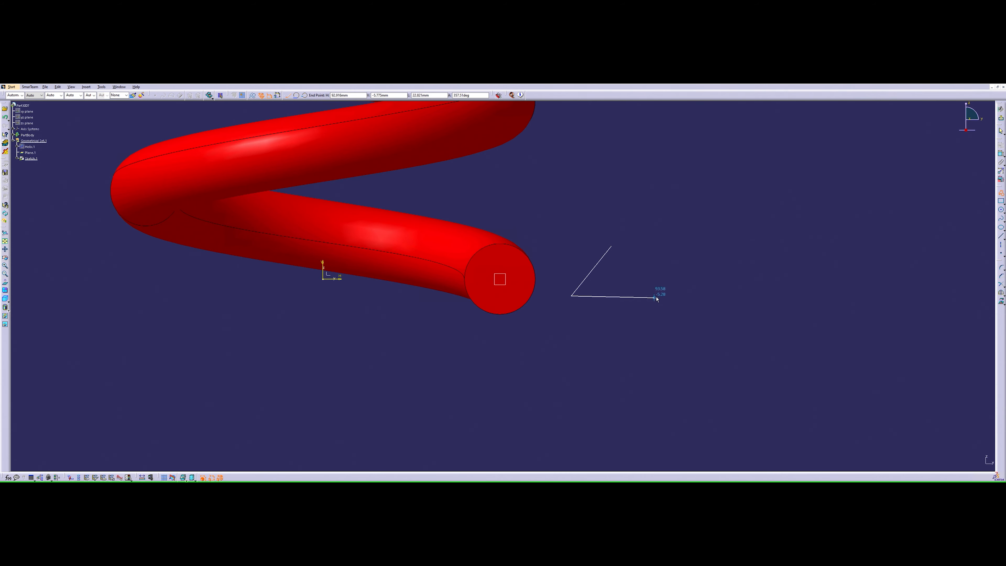
{"action": "left_click", "coordinate": [659, 296]}
{"action": "left_click", "coordinate": [611, 247]}
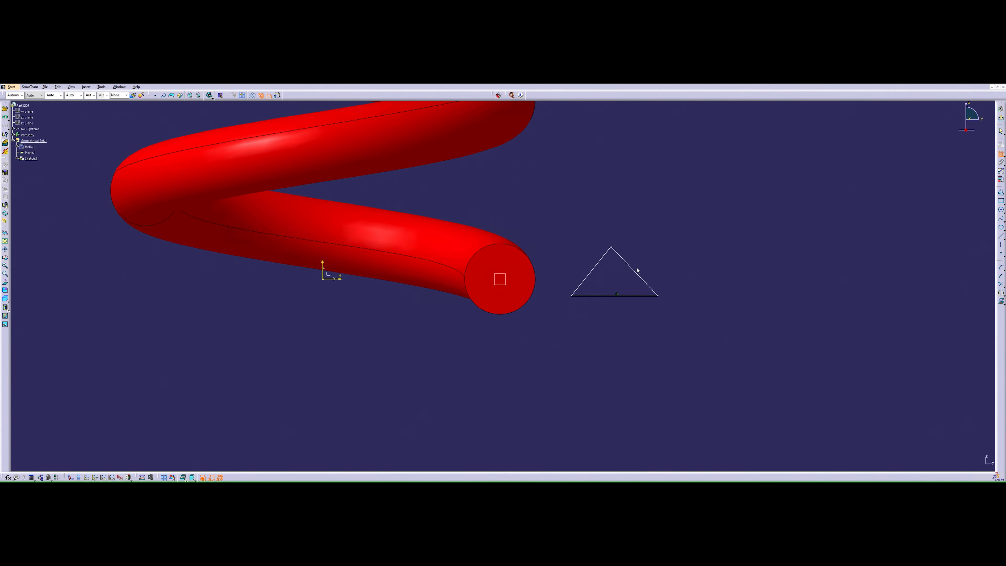
Dimension the triangle's horizontal base as 20 mm
{"action": "left_click", "coordinate": [625, 296]}
{"action": "left_click", "coordinate": [617, 325]}
{"action": "double_click", "coordinate": [616, 325]}
{"action": "type", "text": "20"}
{"action": "key", "text": "Return"}
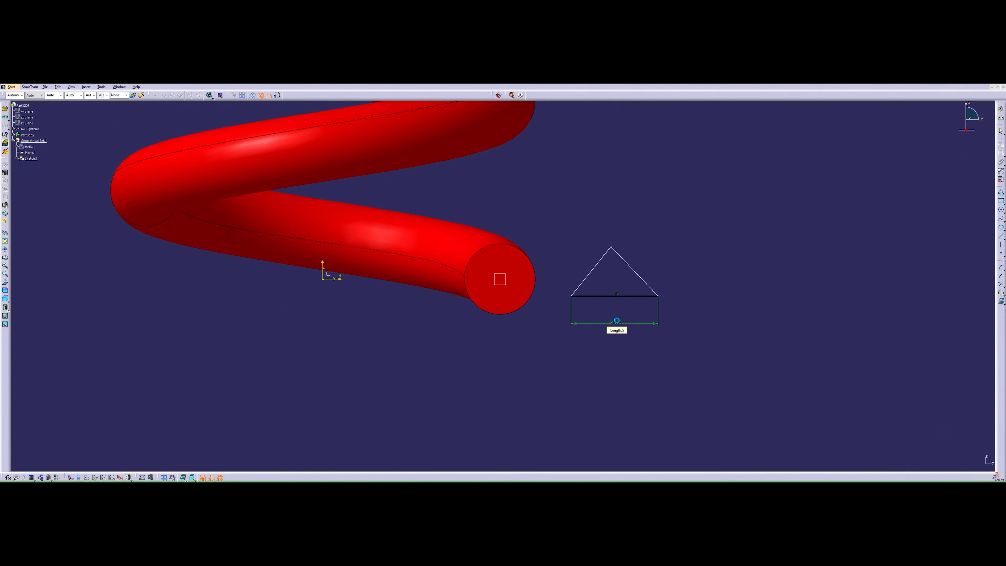
Dimension the angle between the triangle's base and its right side as 180/3 degrees
{"action": "left_click", "coordinate": [649, 290]}
{"action": "left_click", "coordinate": [650, 295]}
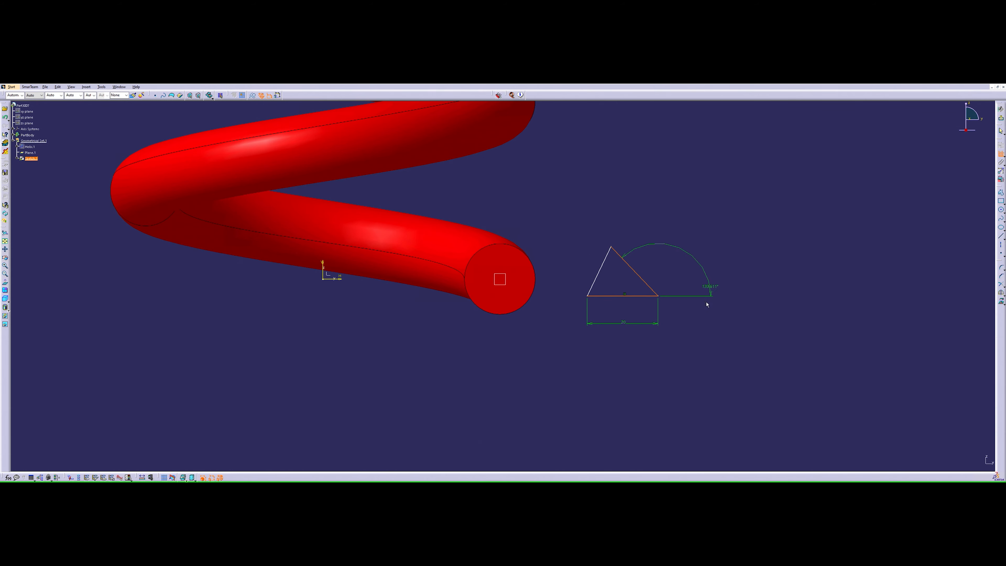
{"action": "left_click", "coordinate": [629, 284]}
{"action": "double_click", "coordinate": [628, 284]}
{"action": "type", "text": "180/3"}
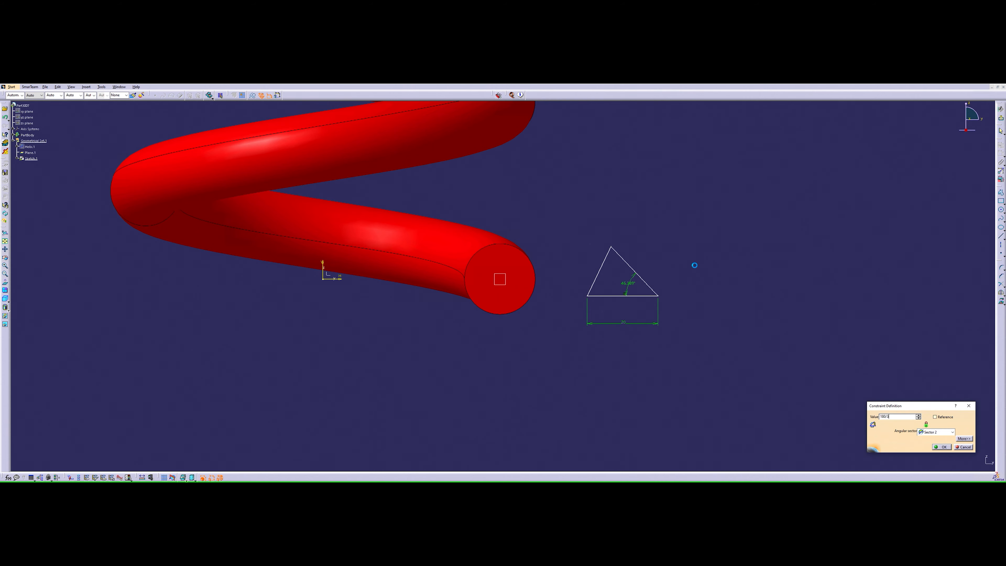
{"action": "key", "text": "Return"}
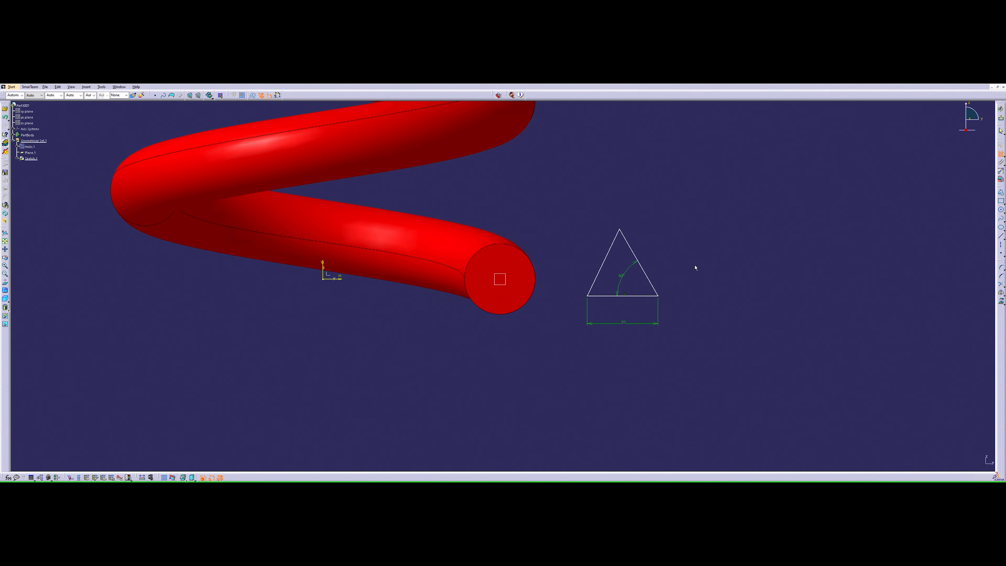
Dimension the angle between the triangle's base and its left side as 180/3 degrees
{"action": "left_click", "coordinate": [597, 284]}
{"action": "left_click", "coordinate": [602, 294]}
{"action": "left_click", "coordinate": [603, 282]}
{"action": "double_click", "coordinate": [605, 282]}
{"action": "type", "text": "1"}
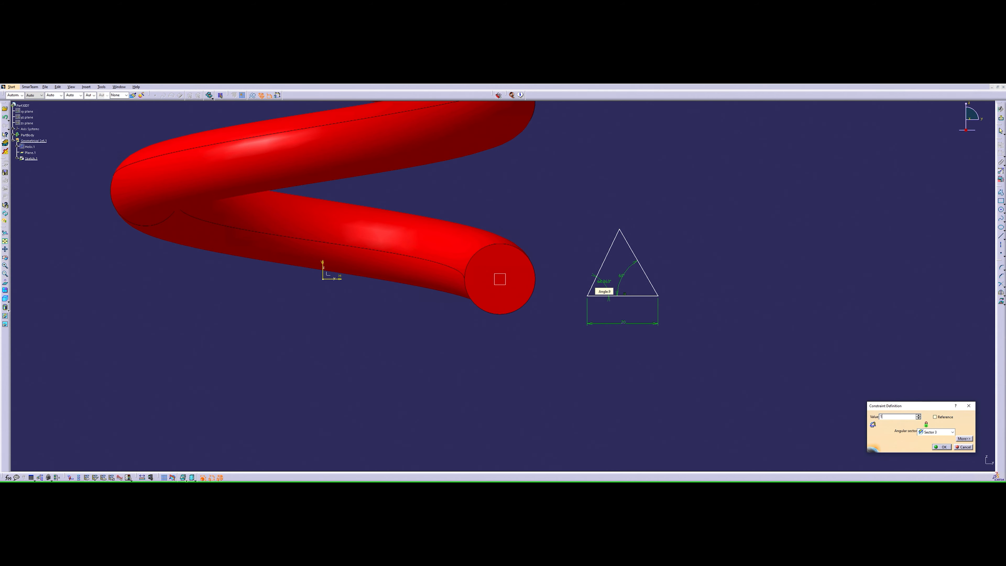
{"action": "type", "text": "80/3"}
{"action": "key", "text": "Return"}
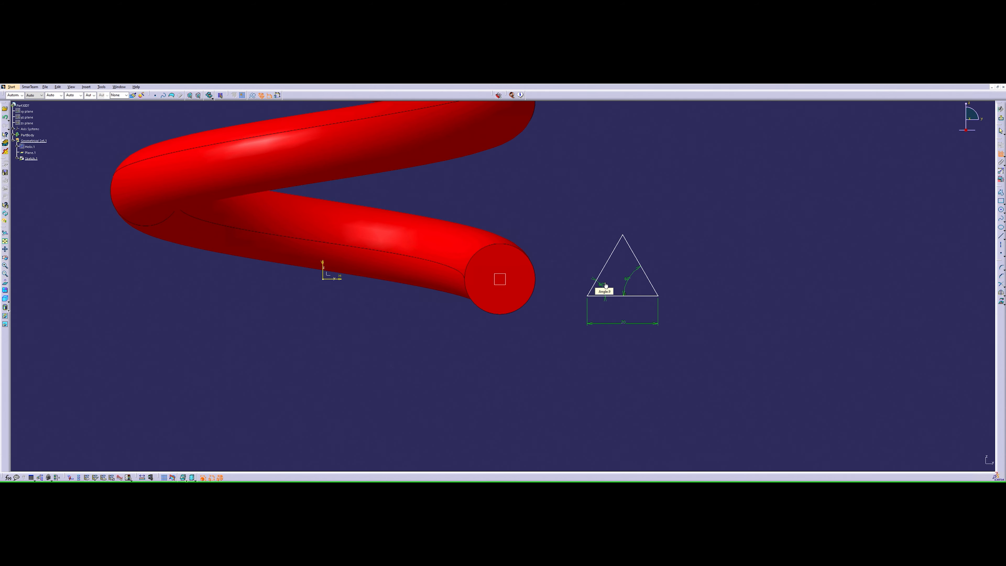
Try to dimension the angle at the triangle's apex and undo it
{"action": "left_click", "coordinate": [615, 247]}
{"action": "left_click", "coordinate": [630, 245]}
{"action": "left_click", "coordinate": [615, 260]}
{"action": "key", "text": "ctrl+z"}
Try to dimension the length of the triangle's right side and delete that dimension
{"action": "left_click", "coordinate": [640, 263]}
{"action": "left_click", "coordinate": [662, 255]}
{"action": "left_click", "coordinate": [999, 152]}
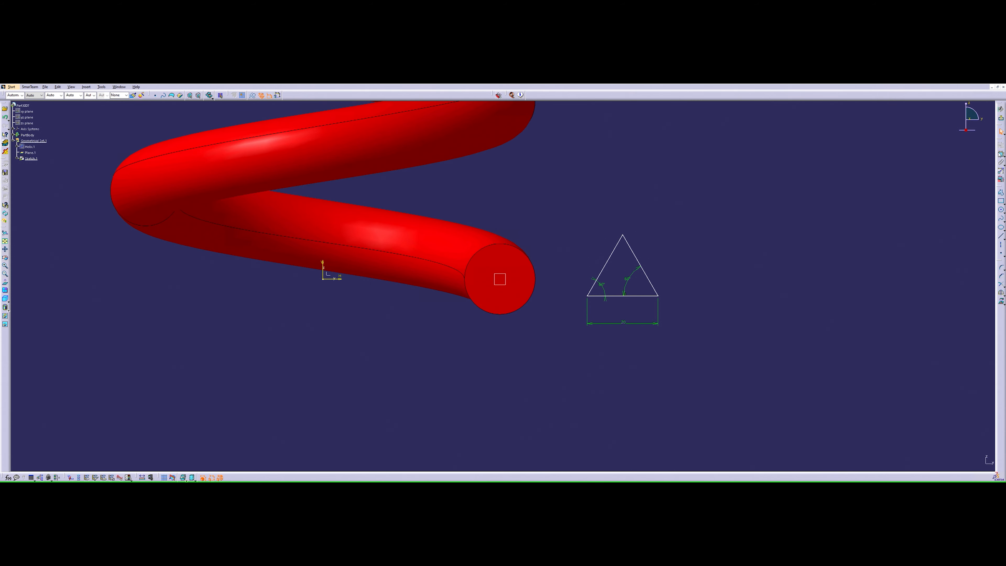
{"action": "left_click", "coordinate": [639, 260]}
{"action": "left_click", "coordinate": [661, 254]}
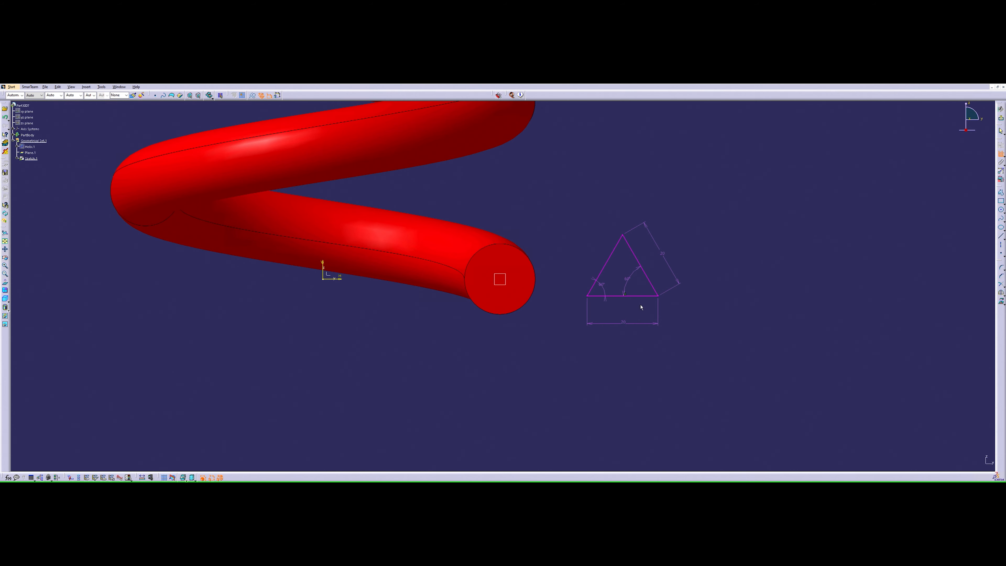
{"action": "key", "text": "Escape"}
{"action": "left_click", "coordinate": [663, 254]}
{"action": "double_click", "coordinate": [662, 252]}
{"action": "key", "text": "Delete"}
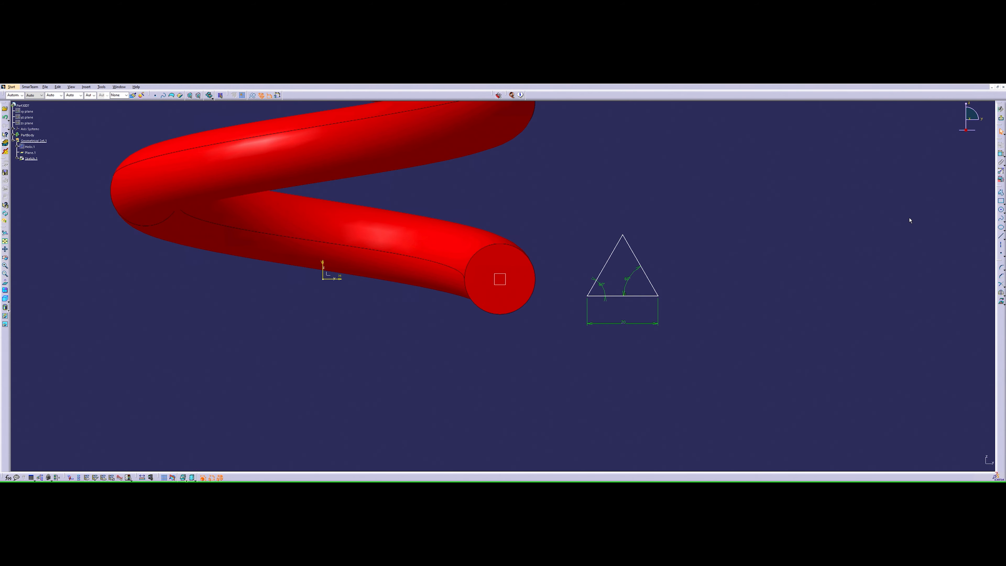
Try placing the triangle over the spring's end face and move it back beside it
{"action": "left_click_drag", "start_coordinate": [657, 296], "coordinate": [519, 301]}
{"action": "left_click", "coordinate": [615, 283]}
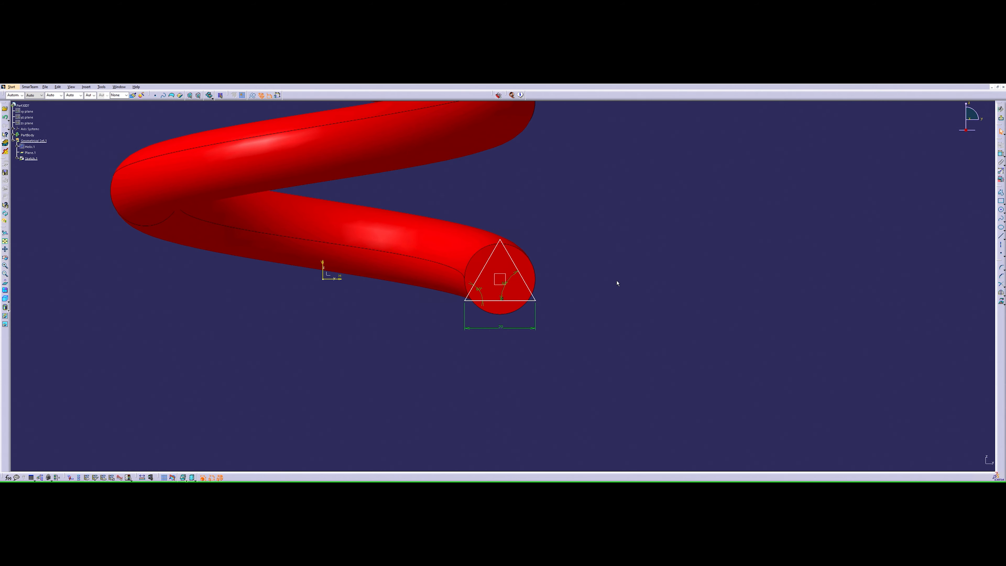
{"action": "mouse_move", "coordinate": [520, 301]}
{"action": "left_mouse_down"}
{"action": "mouse_move", "coordinate": [568, 319]}
{"action": "mouse_move", "coordinate": [601, 305]}
{"action": "left_mouse_up"}
{"action": "left_click", "coordinate": [712, 282]}
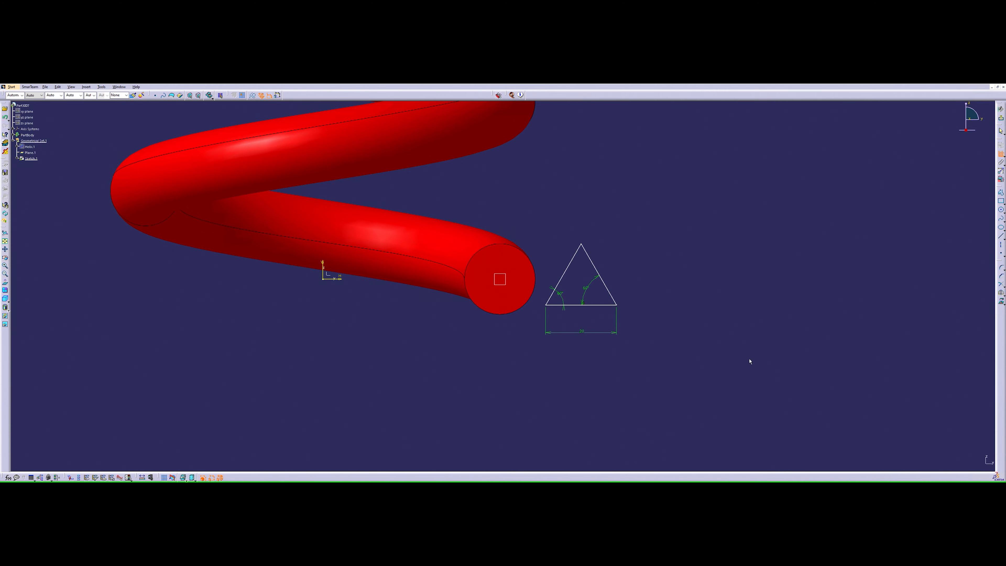
Constrain the triangle's base to be coincident with the sketch's horizontal axis
{"action": "left_click", "coordinate": [607, 305]}
{"action": "left_click", "coordinate": [341, 277]}
{"action": "right_click", "coordinate": [449, 337]}
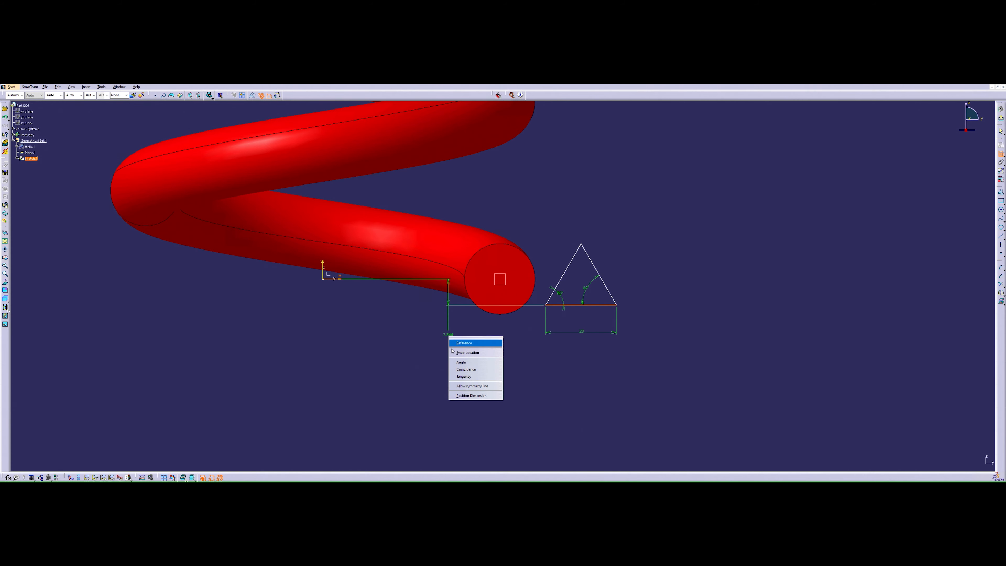
{"action": "left_click", "coordinate": [467, 369]}
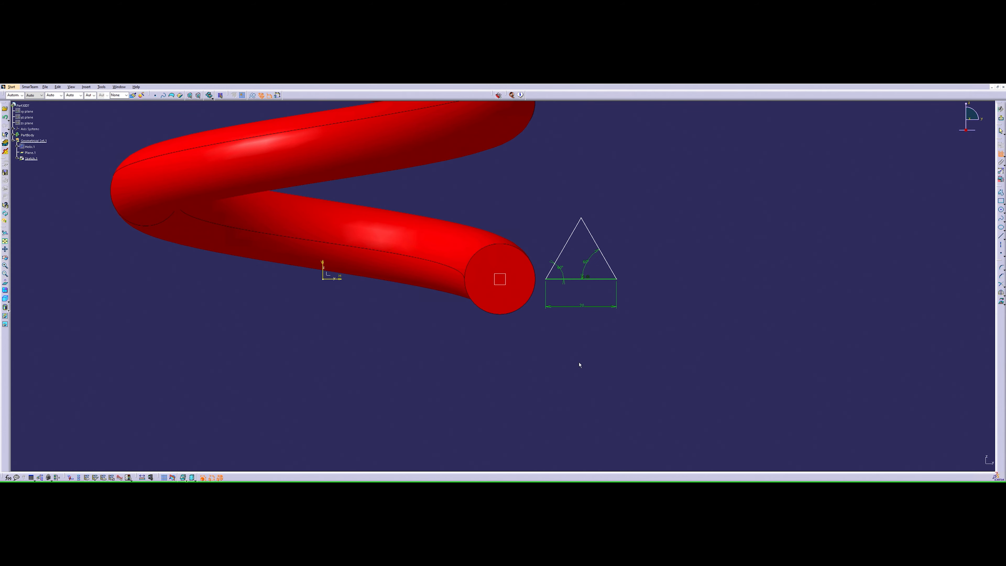
{"action": "left_click", "coordinate": [564, 254]}
{"action": "key", "text": "Escape"}
Move the triangle along the horizontal axis until it sits over the spring's end face
{"action": "mouse_move", "coordinate": [565, 251]}
{"action": "left_mouse_down"}
{"action": "mouse_move", "coordinate": [460, 252]}
{"action": "mouse_move", "coordinate": [482, 254]}
{"action": "left_mouse_up"}
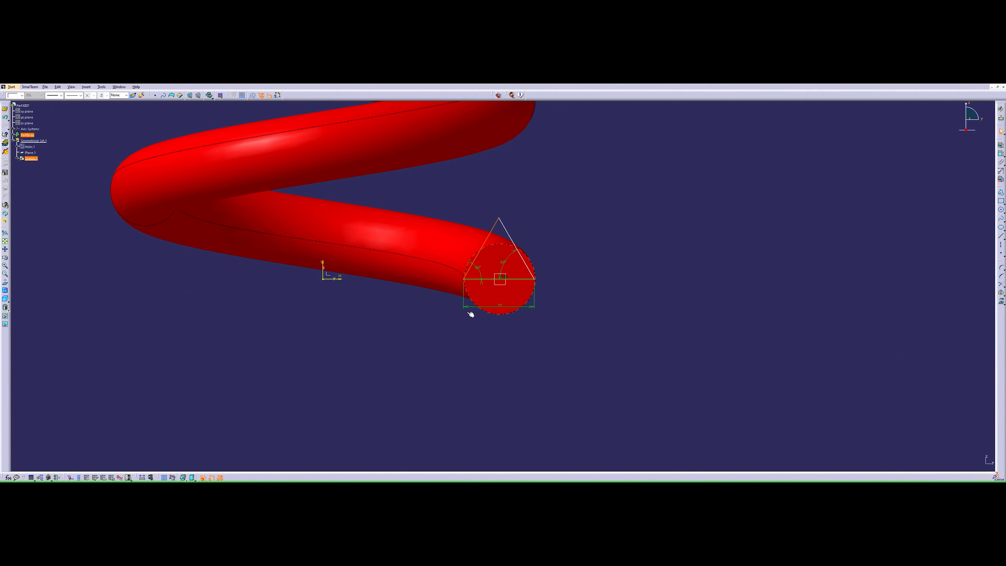
{"action": "left_click", "coordinate": [509, 279]}
{"action": "left_click", "coordinate": [641, 307]}
Dimension the distance from the sketch's vertical axis to the triangle's nearest base corner as 40 mm and exit the sketch
{"action": "left_click", "coordinate": [1001, 154]}
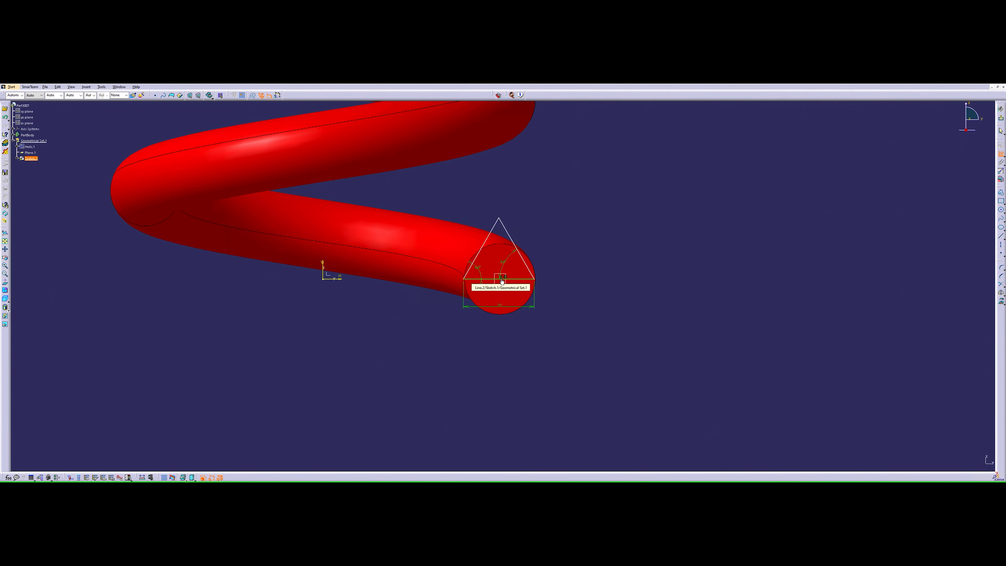
{"action": "mouse_move", "coordinate": [501, 280]}
{"action": "middle_mouse_down"}
{"action": "mouse_move", "coordinate": [366, 317]}
{"action": "mouse_move", "coordinate": [685, 281]}
{"action": "mouse_move", "coordinate": [416, 270]}
{"action": "middle_mouse_up"}
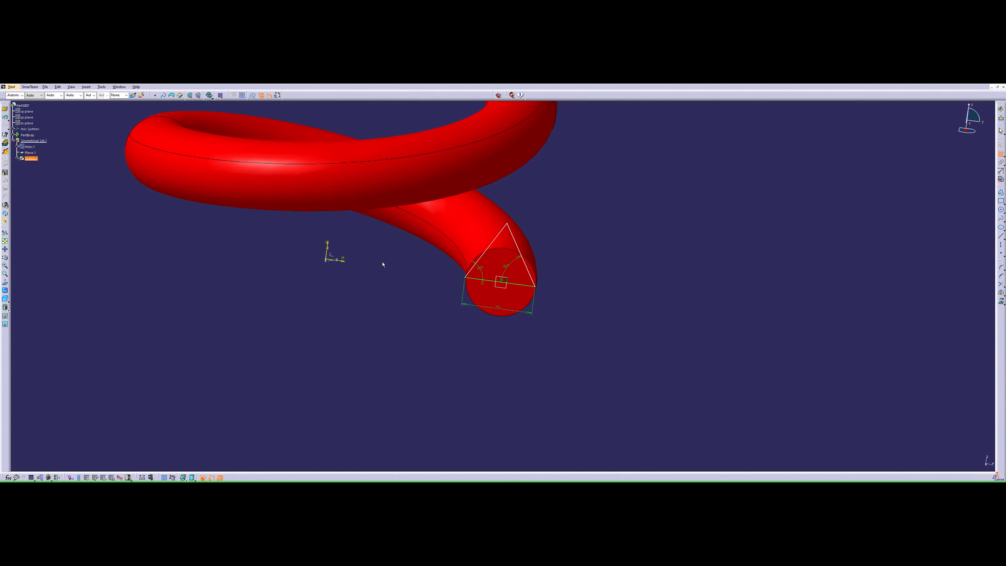
{"action": "left_click", "coordinate": [329, 247]}
{"action": "left_click", "coordinate": [393, 369]}
{"action": "double_click", "coordinate": [393, 365]}
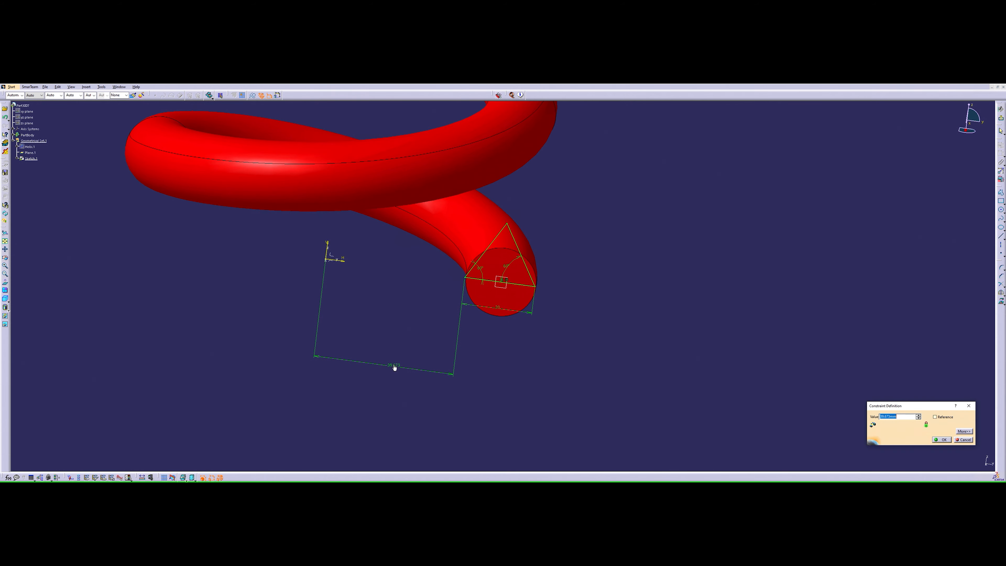
{"action": "type", "text": "40"}
{"action": "key", "text": "Return"}
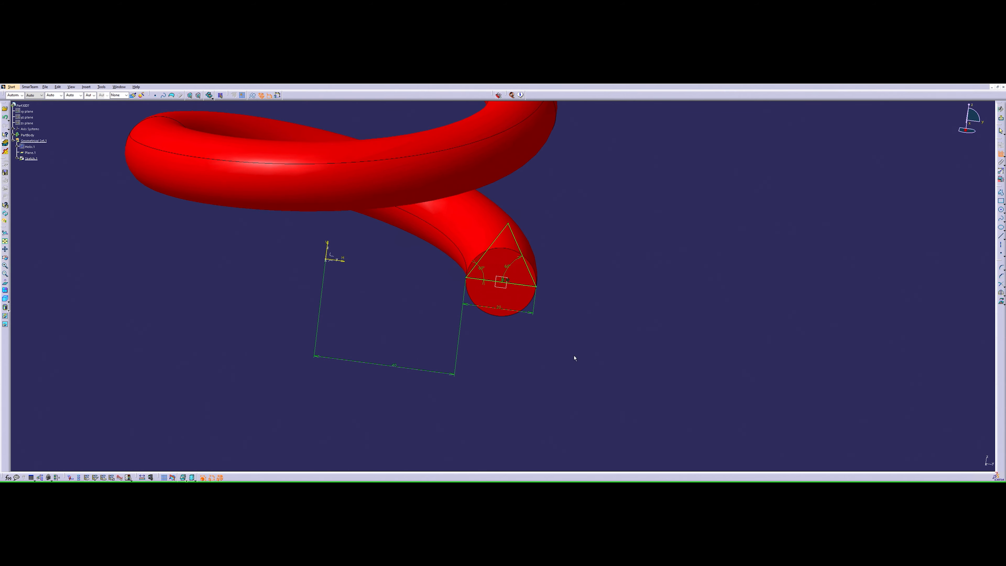
{"action": "left_click", "coordinate": [1001, 119]}
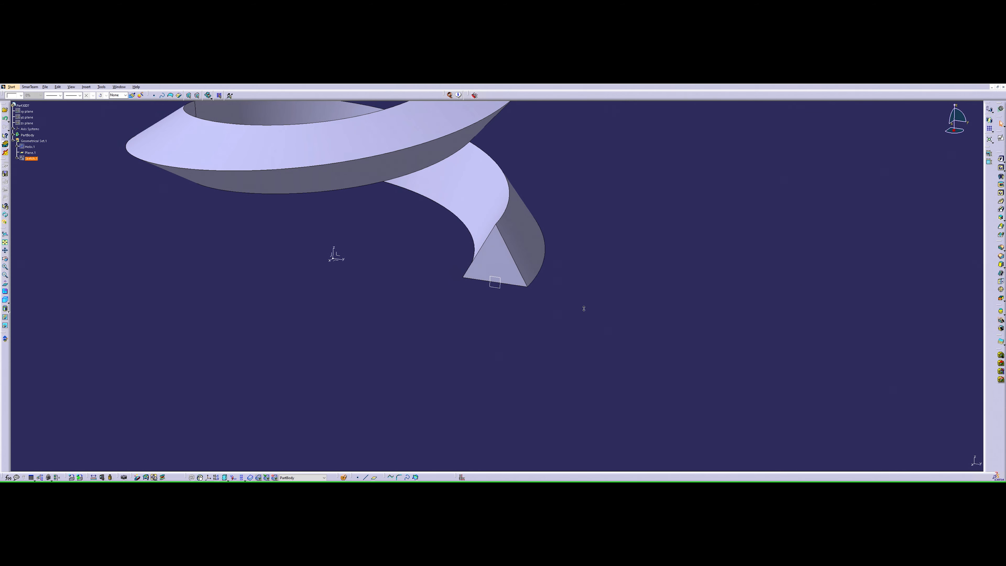
Examine the spring with its triangular cross-section from several directions
{"action": "middle_click_drag", "start_coordinate": [584, 309], "coordinate": [587, 355], "text": "ctrl"}
{"action": "middle_click_drag", "start_coordinate": [503, 195], "coordinate": [396, 280]}
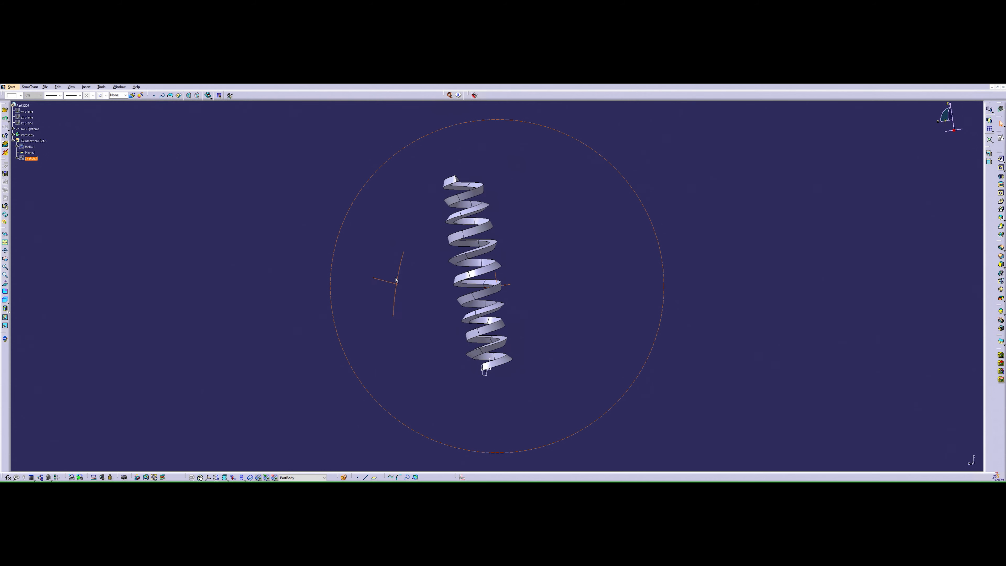
{"action": "middle_click_drag", "start_coordinate": [549, 279], "coordinate": [554, 325]}
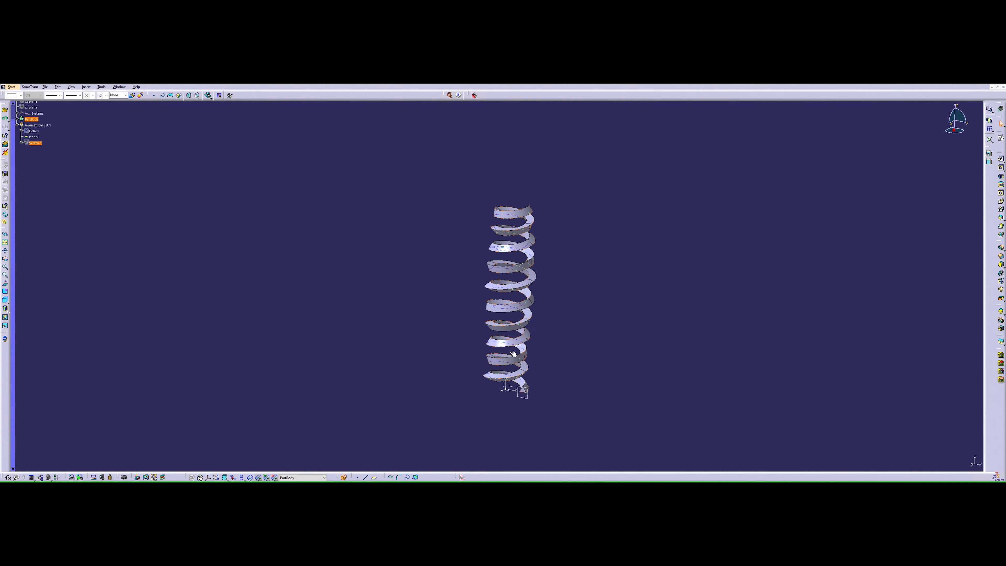
{"action": "middle_click", "coordinate": [523, 392]}
{"action": "middle_click_drag", "start_coordinate": [520, 407], "coordinate": [519, 384]}
{"action": "middle_click_drag", "start_coordinate": [484, 179], "coordinate": [505, 310]}
{"action": "scroll", "coordinate": [505, 311], "scroll_direction": "down", "scroll_amount": 1}
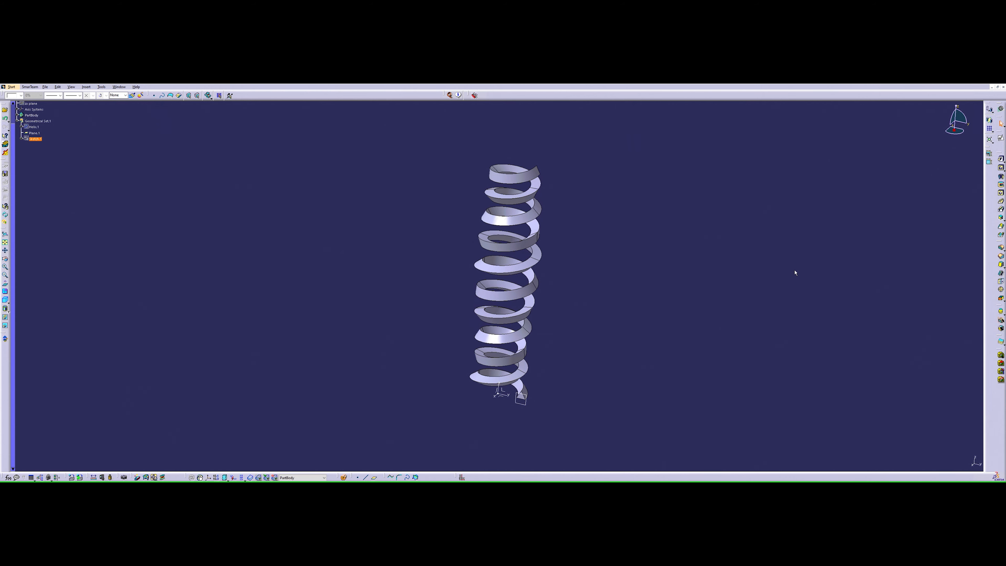
{"action": "middle_click_drag", "start_coordinate": [859, 284], "coordinate": [862, 261]}
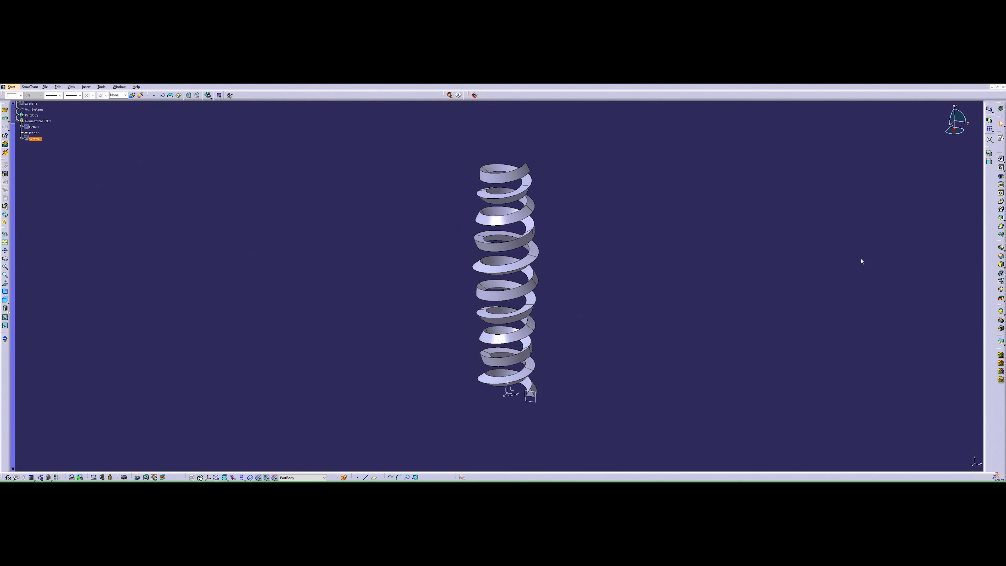